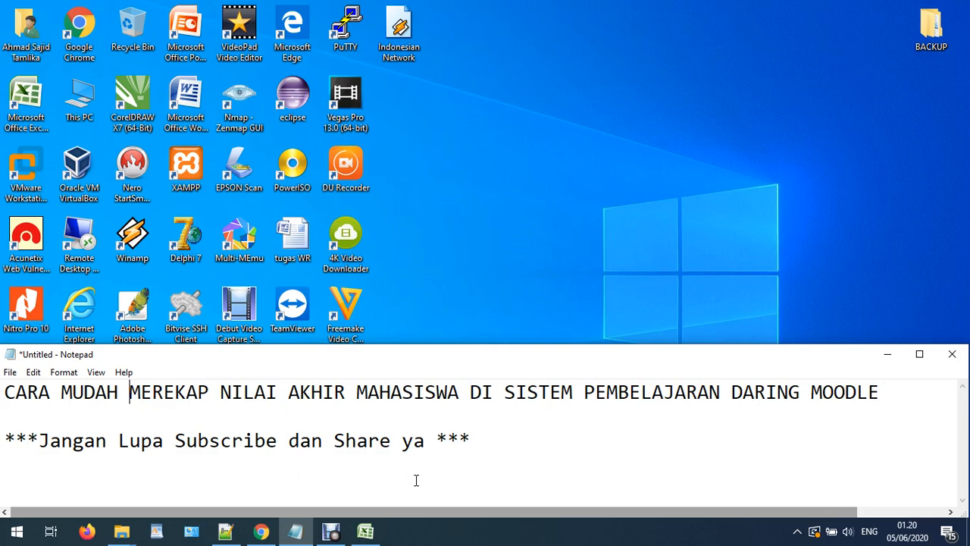
Switch to Chrome and open the Jaringan Komputer course from the recently accessed courses in a new tab.
{"action": "left_click", "coordinate": [262, 532]}
{"action": "scroll", "coordinate": [276, 439], "scroll_direction": "down", "scroll_amount": 2}
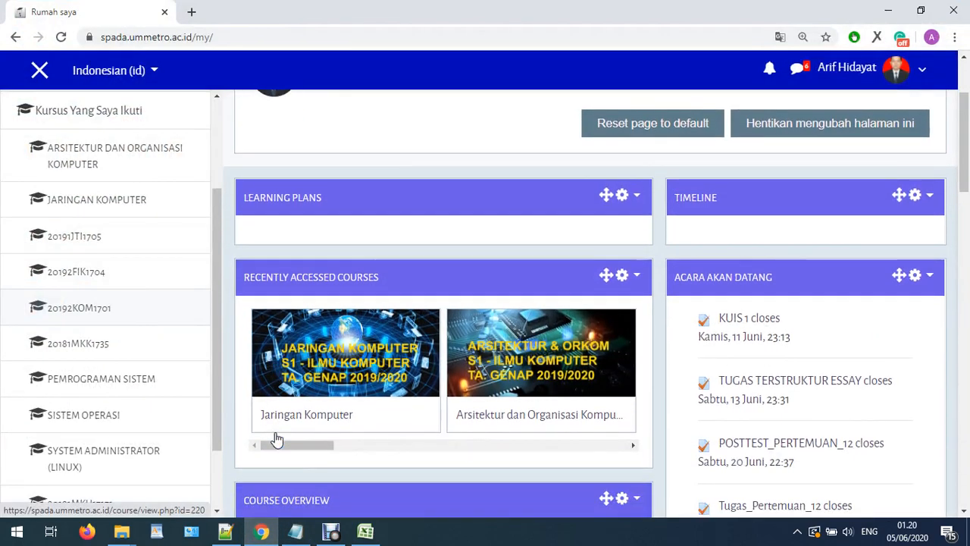
{"action": "right_click", "coordinate": [326, 297]}
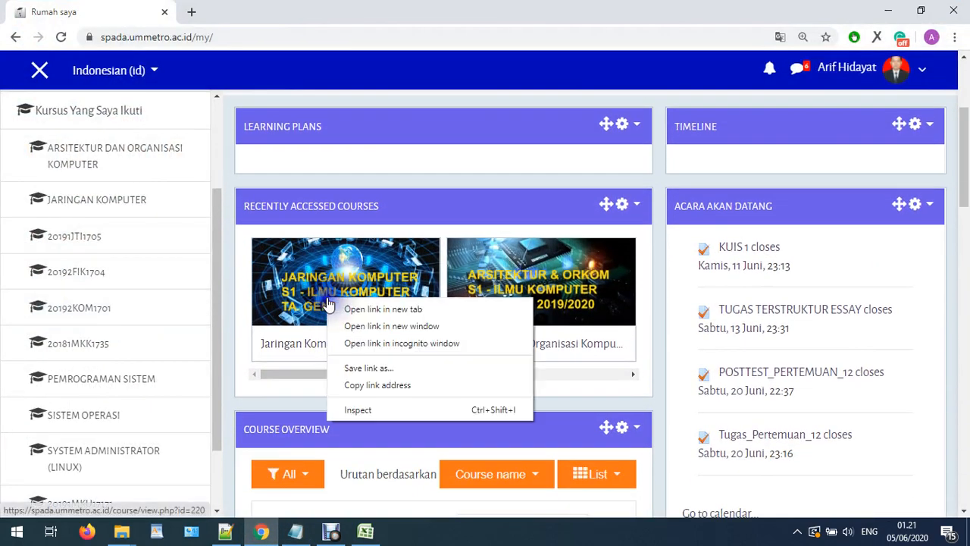
{"action": "left_click", "coordinate": [378, 309]}
{"action": "left_click", "coordinate": [237, 9]}
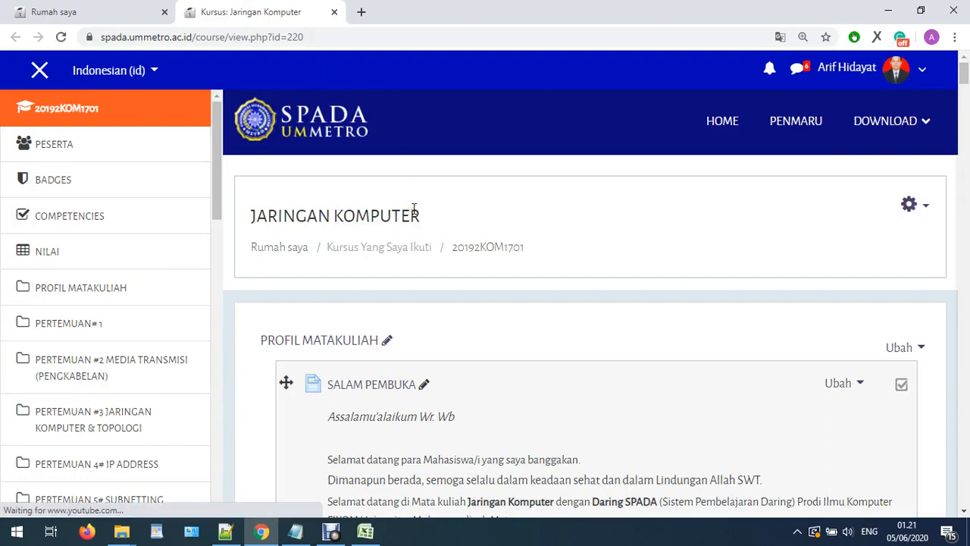
Look through the course page from the course profile to the post-tests of Pertemuan #2 and #3.
{"action": "scroll", "coordinate": [411, 243], "scroll_direction": "down", "scroll_amount": 4}
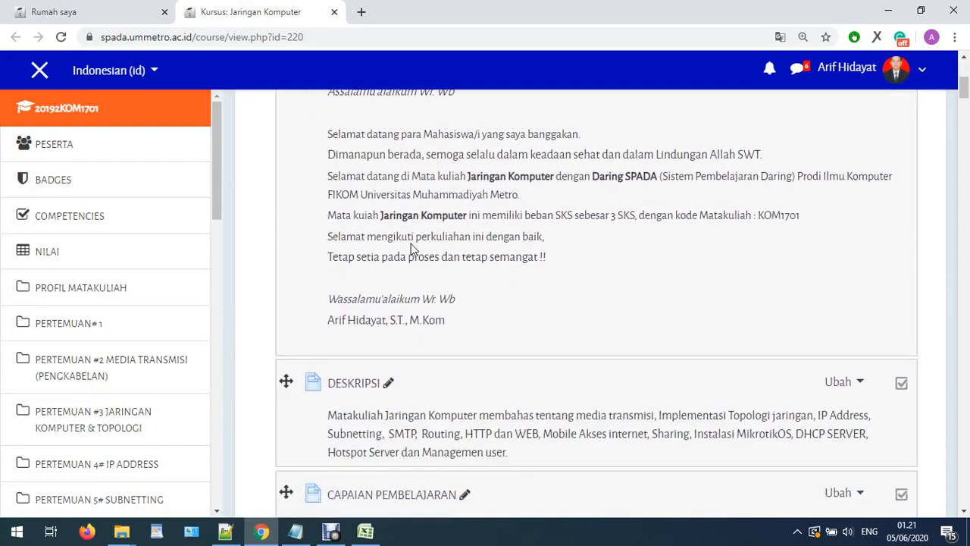
{"action": "scroll", "coordinate": [411, 244], "scroll_direction": "down", "scroll_amount": 10}
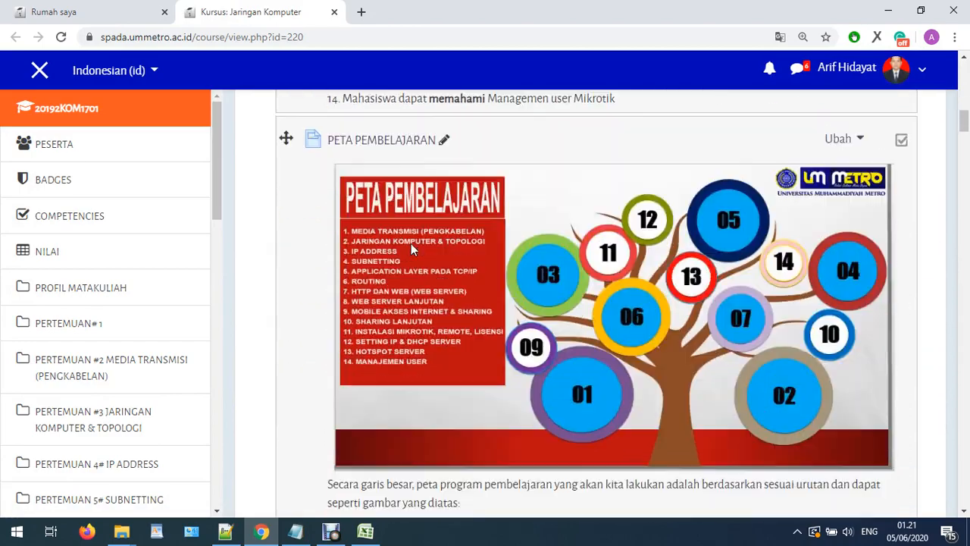
{"action": "scroll", "coordinate": [410, 243], "scroll_direction": "down", "scroll_amount": 15}
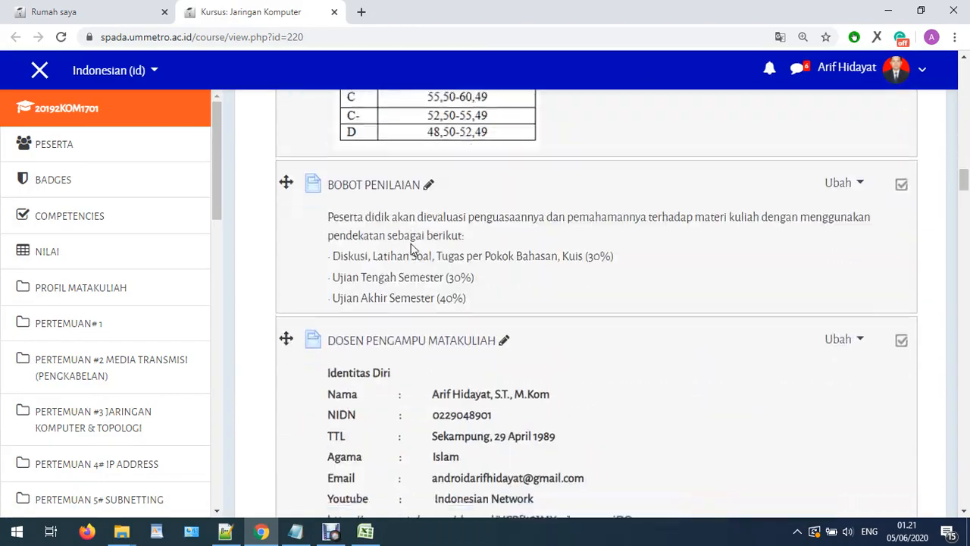
{"action": "scroll", "coordinate": [411, 250], "scroll_direction": "down", "scroll_amount": 6}
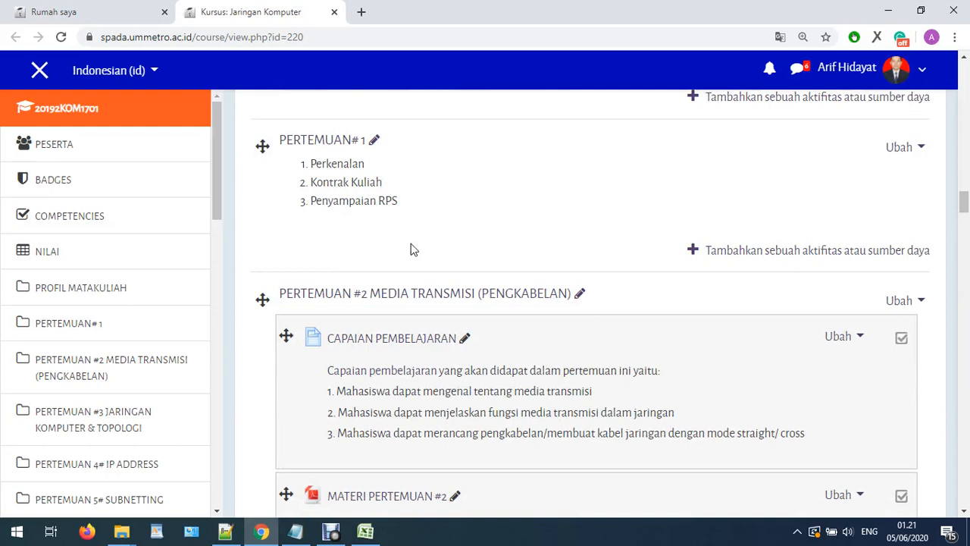
{"action": "scroll", "coordinate": [411, 244], "scroll_direction": "down", "scroll_amount": 1}
{"action": "scroll", "coordinate": [411, 244], "scroll_direction": "down", "scroll_amount": 2}
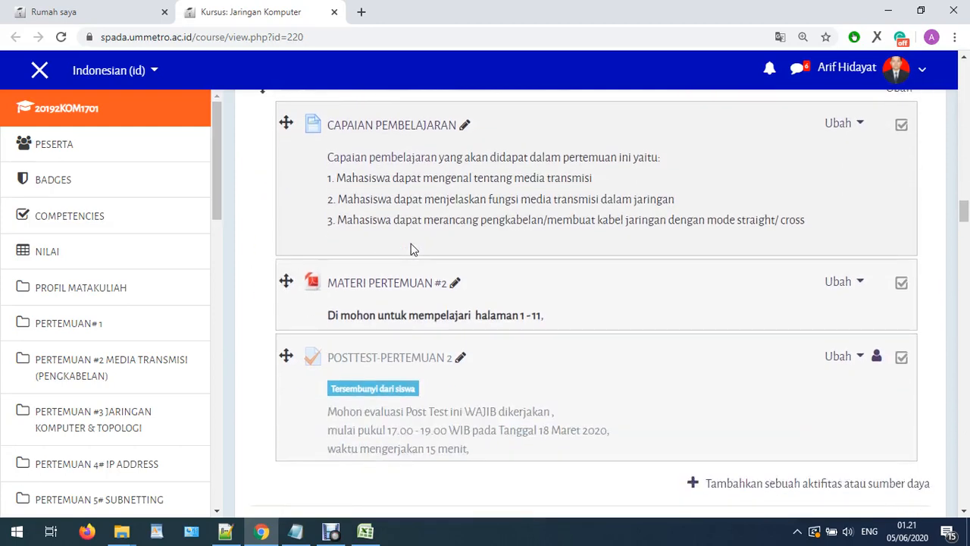
{"action": "scroll", "coordinate": [418, 260], "scroll_direction": "up", "scroll_amount": 1}
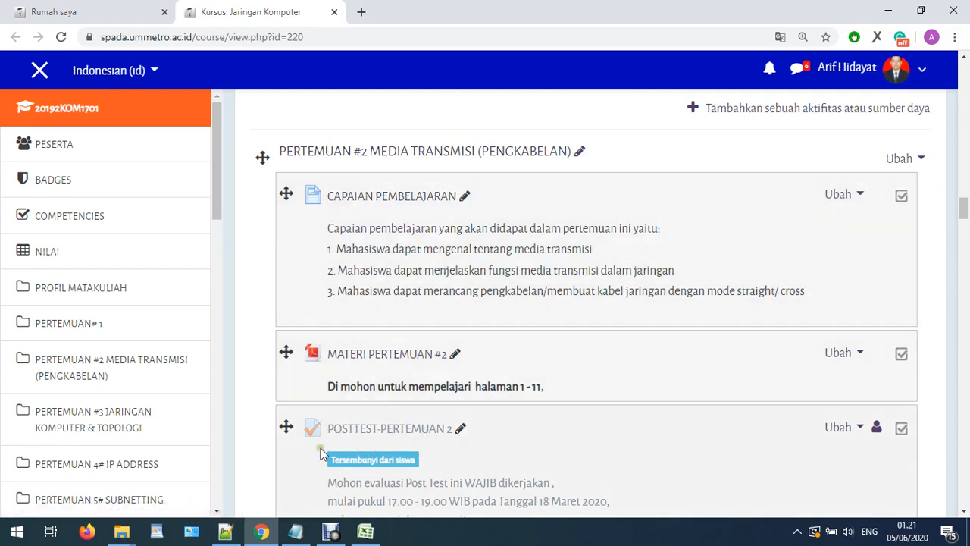
{"action": "scroll", "coordinate": [369, 441], "scroll_direction": "down", "scroll_amount": 7}
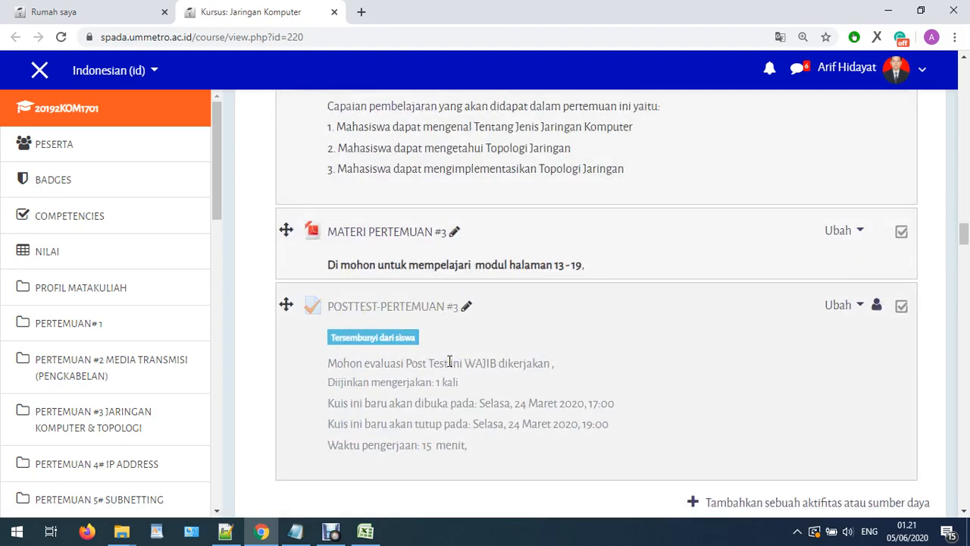
Switch to the Excel grade sheet and review the headings of the Pertemuan #3, 5 and 6 post-tests and KUIS 1.
{"action": "left_click", "coordinate": [366, 532]}
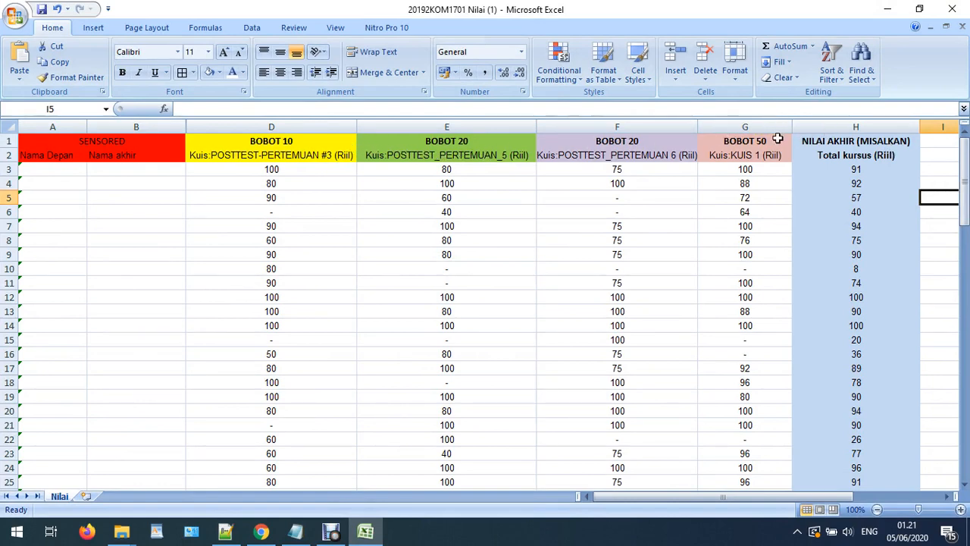
{"action": "left_click", "coordinate": [312, 157]}
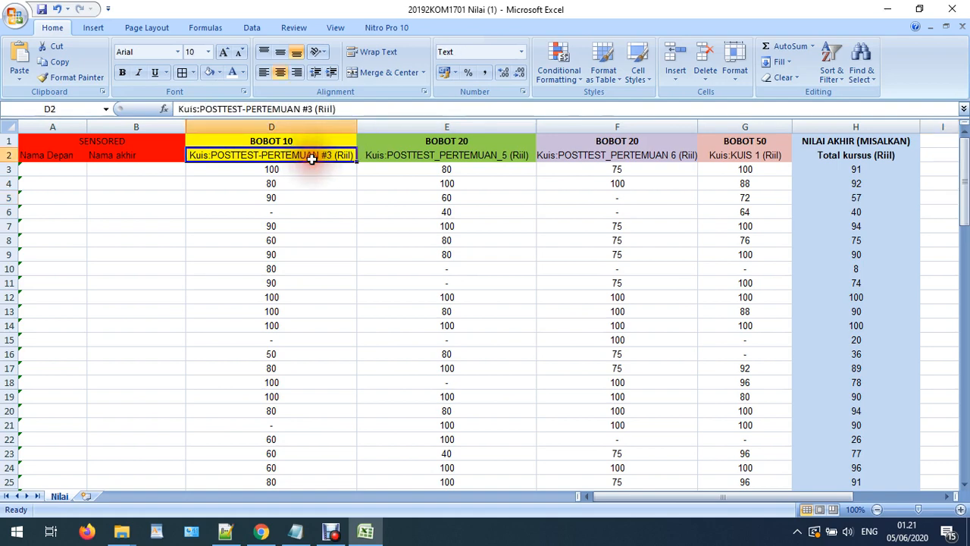
{"action": "left_click", "coordinate": [468, 161]}
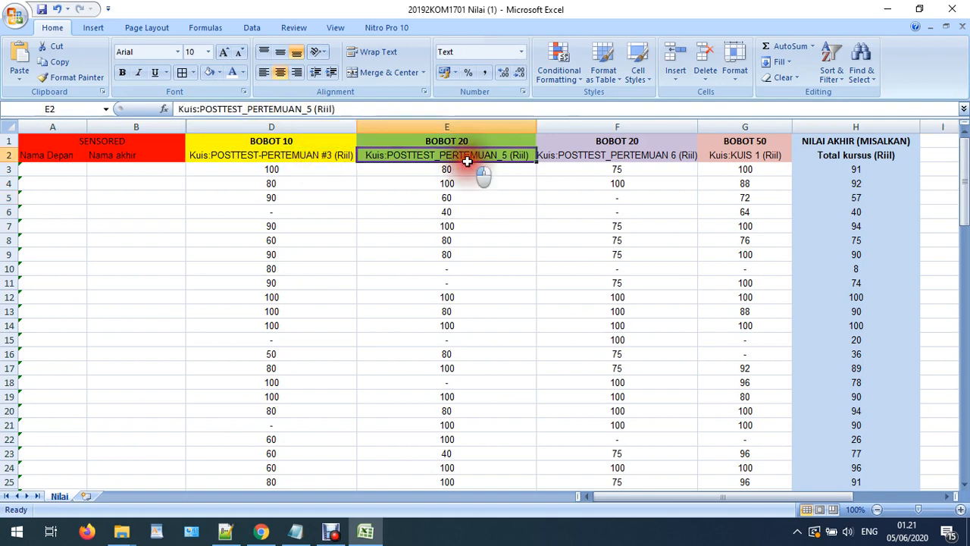
{"action": "left_click", "coordinate": [673, 161]}
{"action": "left_click", "coordinate": [757, 157]}
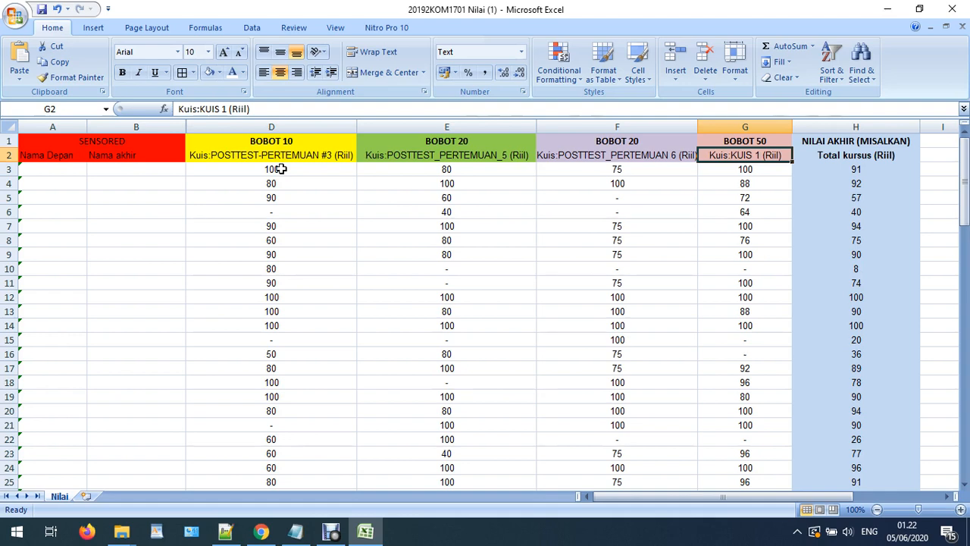
{"action": "left_click", "coordinate": [335, 158]}
{"action": "left_click", "coordinate": [481, 156]}
{"action": "left_click", "coordinate": [659, 155]}
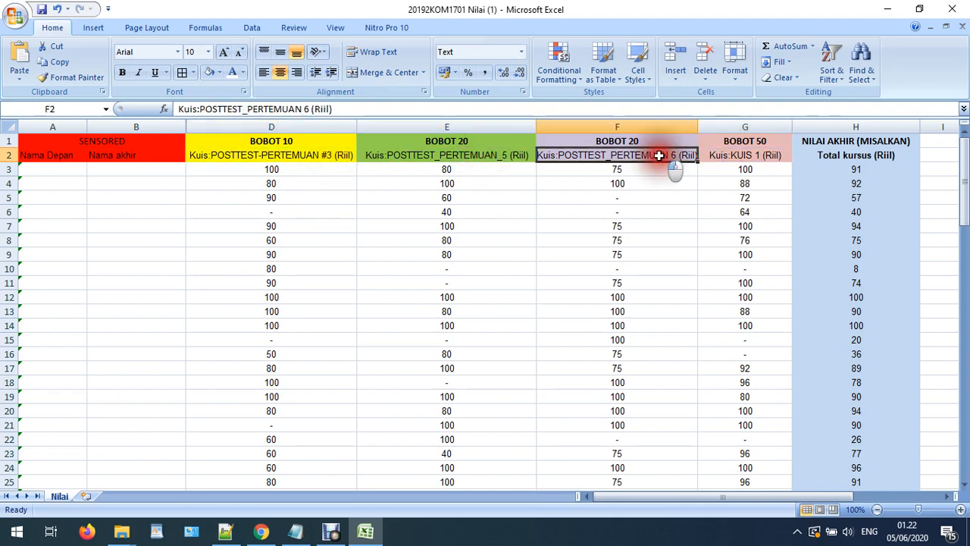
{"action": "left_click", "coordinate": [760, 157]}
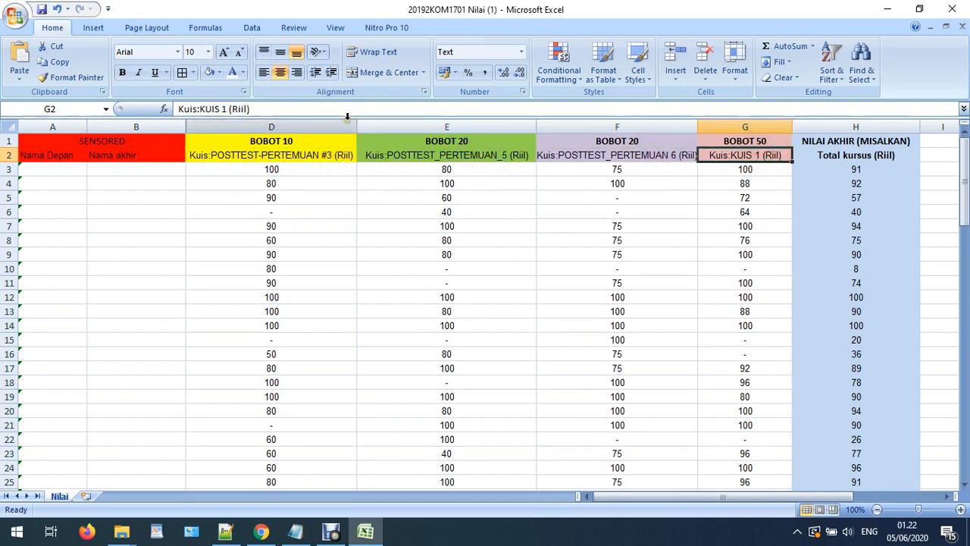
Check the BOBOT weight above each of the four quiz columns in the grade sheet.
{"action": "left_click", "coordinate": [301, 154]}
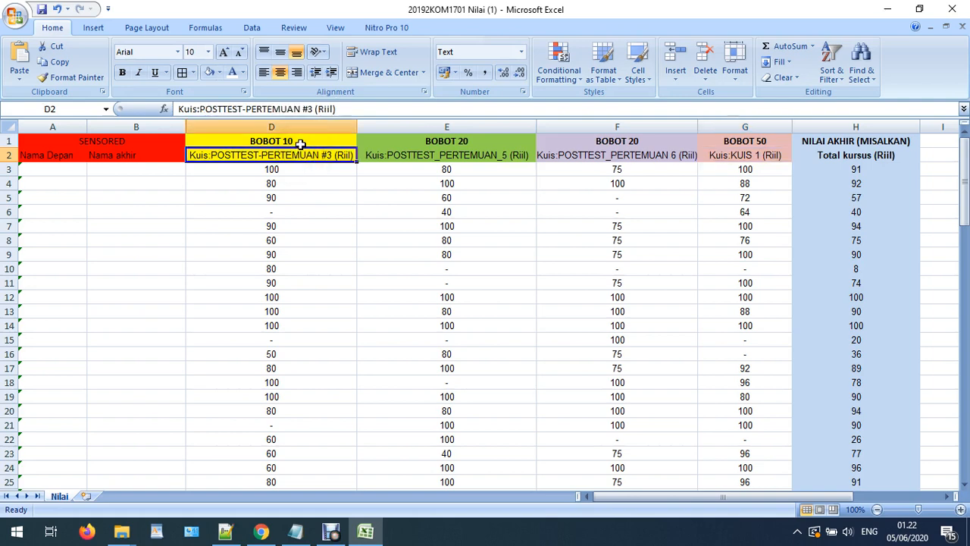
{"action": "left_click", "coordinate": [301, 144]}
{"action": "left_click", "coordinate": [500, 153]}
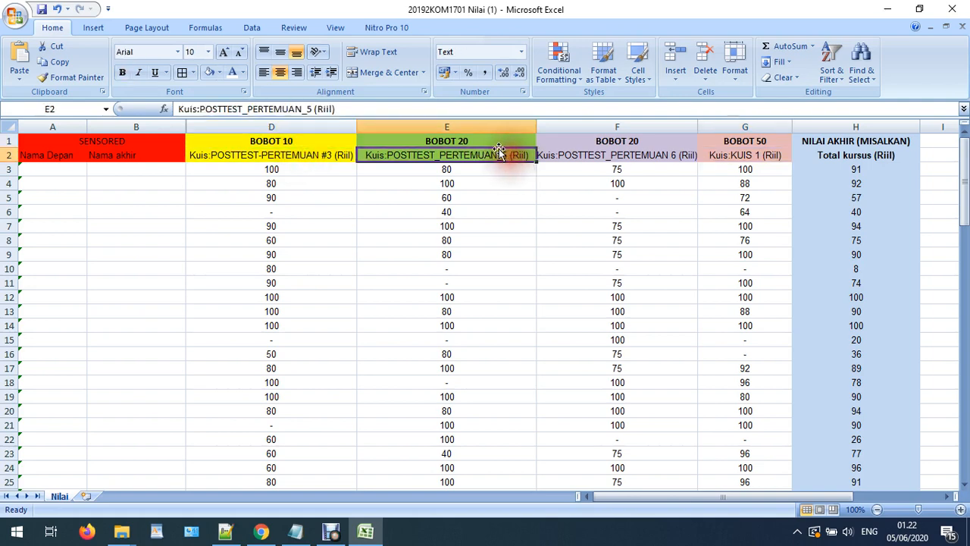
{"action": "left_click", "coordinate": [477, 144]}
{"action": "left_click", "coordinate": [619, 158]}
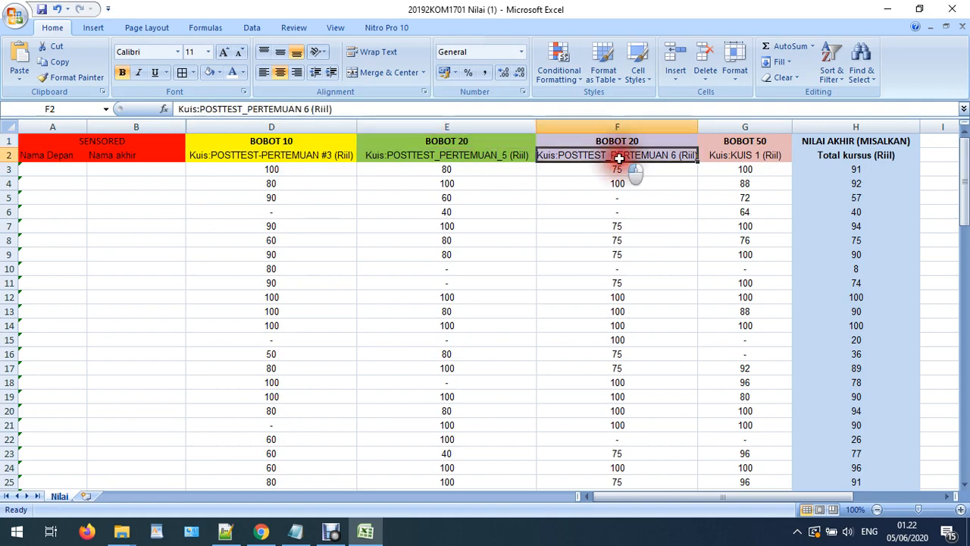
{"action": "left_click", "coordinate": [619, 141]}
{"action": "left_click", "coordinate": [752, 159]}
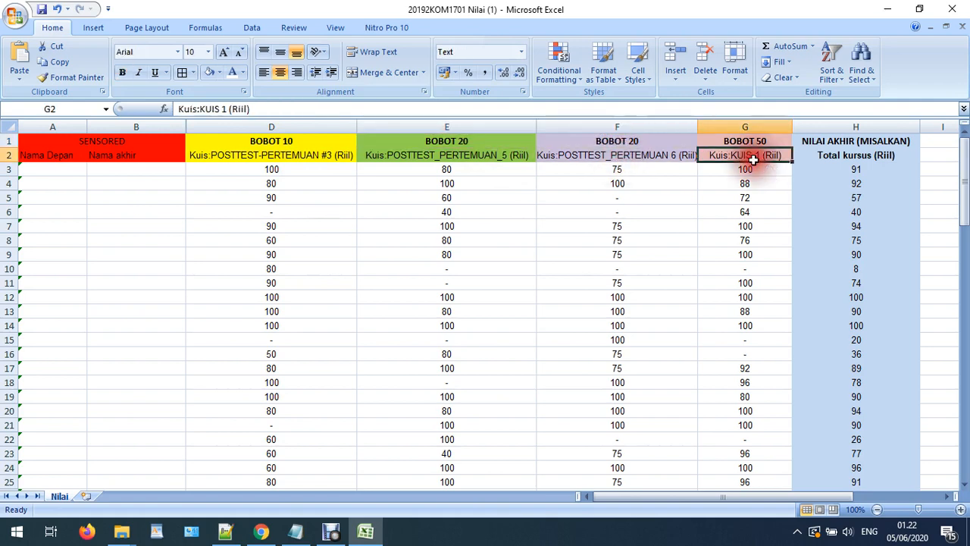
{"action": "left_click", "coordinate": [745, 143]}
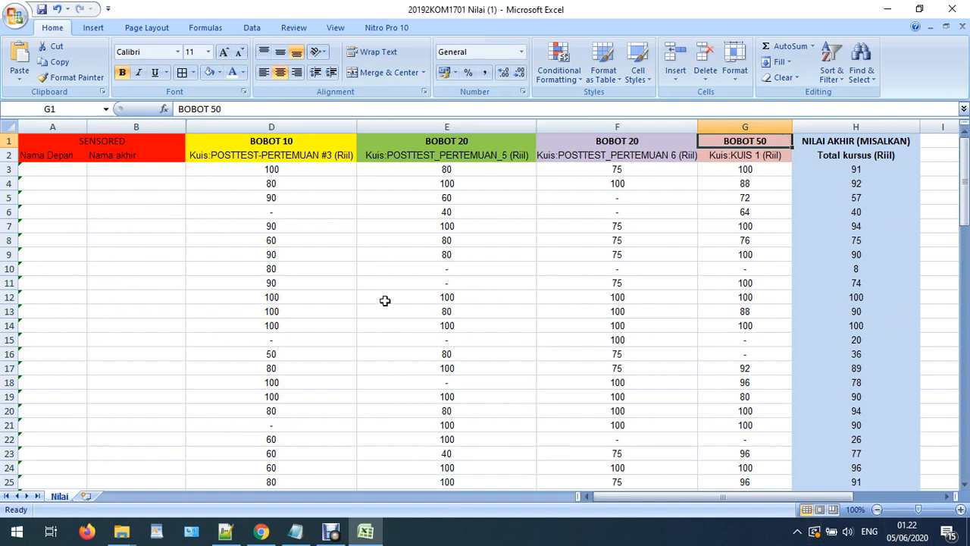
Compare the quiz scores in rows 3 and 12 with their final grades in the Total kursus column.
{"action": "left_click", "coordinate": [277, 173]}
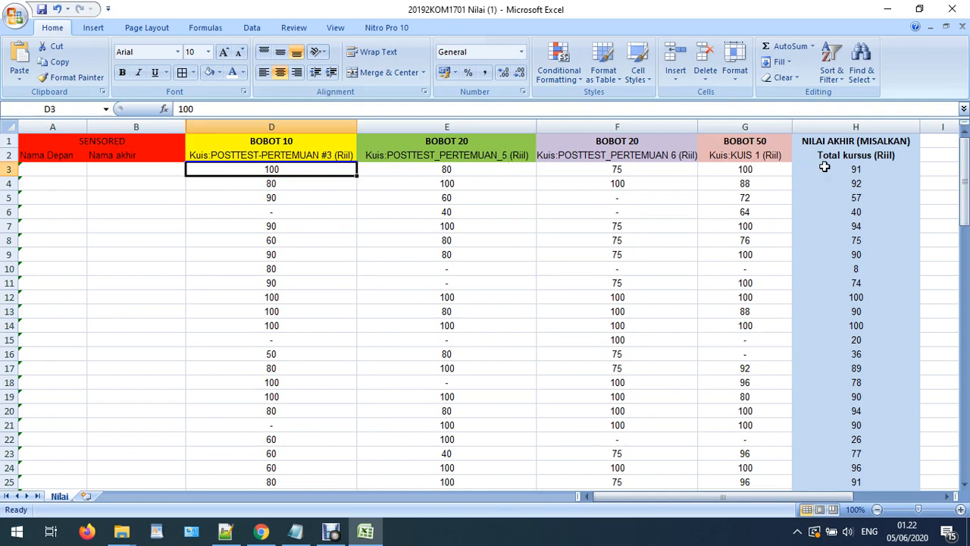
{"action": "left_click", "coordinate": [848, 169]}
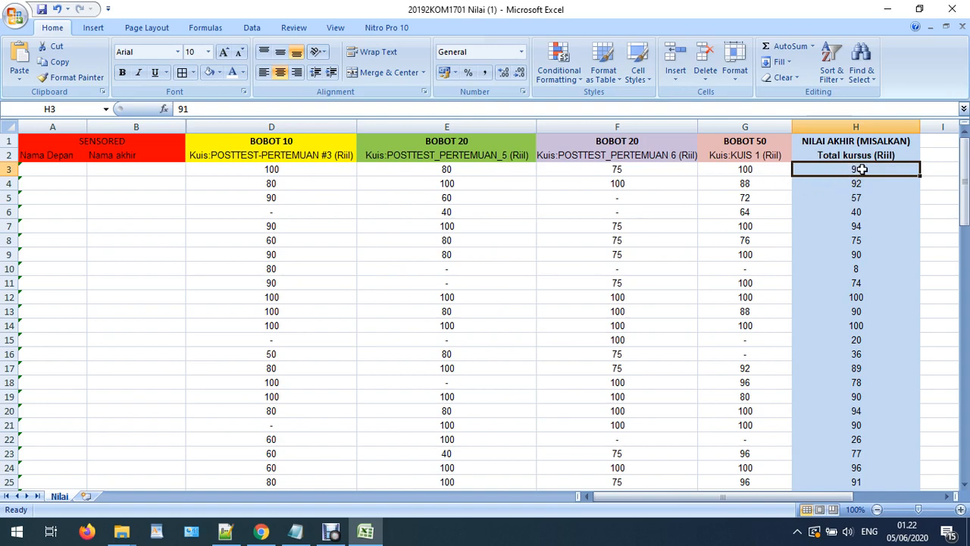
{"action": "left_click", "coordinate": [249, 298]}
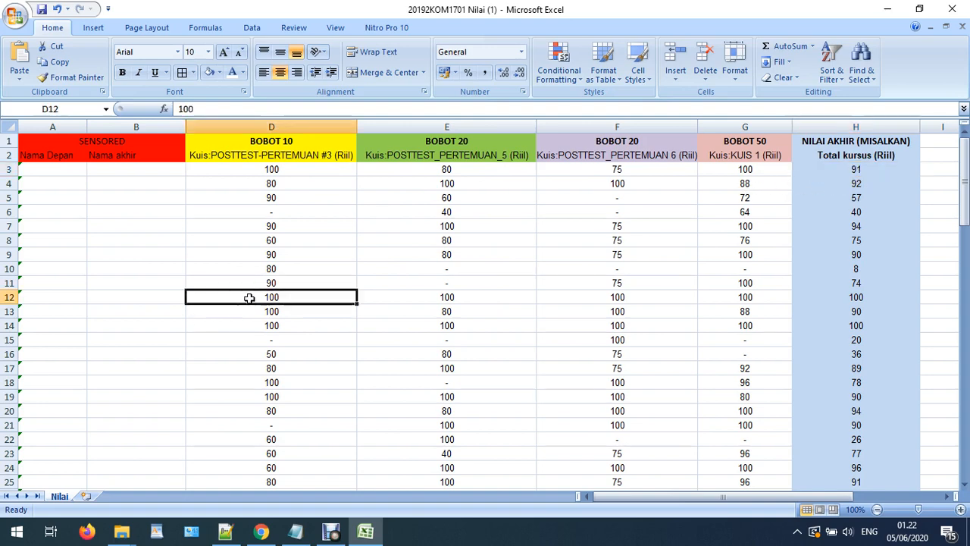
{"action": "left_click_drag", "start_coordinate": [249, 298], "coordinate": [750, 284]}
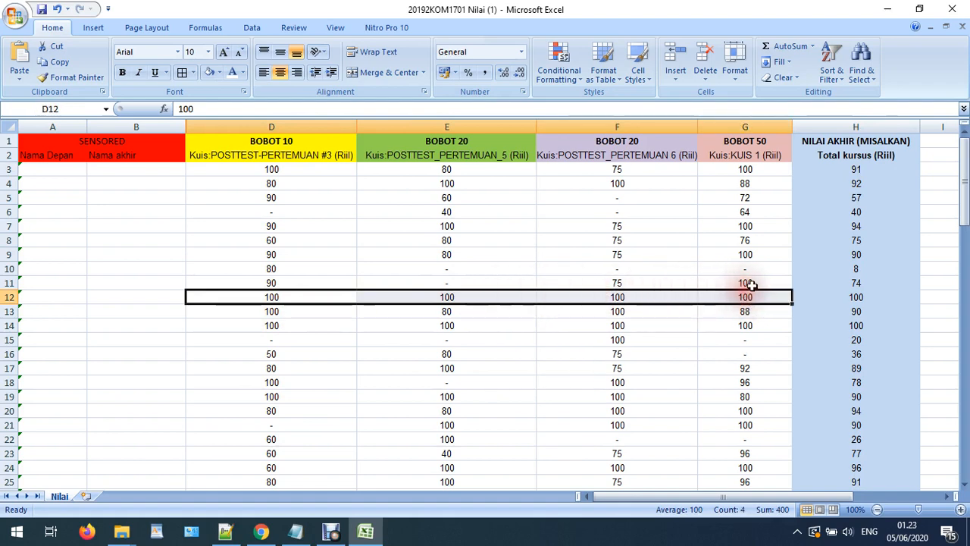
{"action": "left_click", "coordinate": [856, 297]}
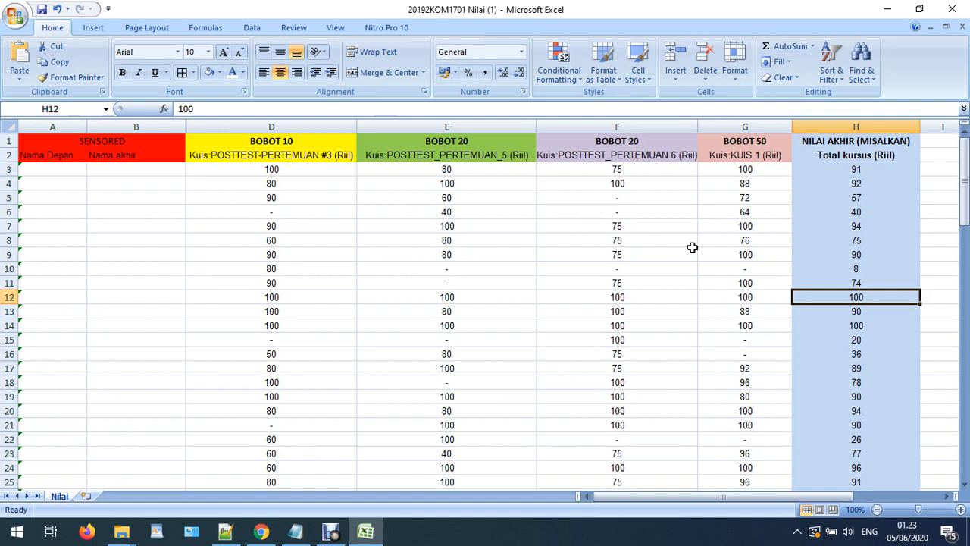
Switch back to Chrome and open the gradebook setup of the Jaringan Komputer course.
{"action": "left_click", "coordinate": [259, 532]}
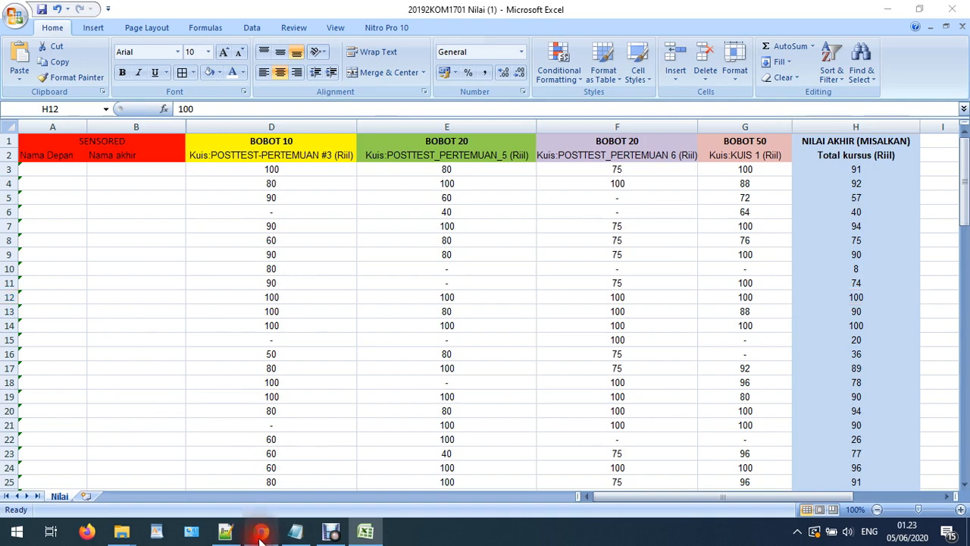
{"action": "scroll", "coordinate": [370, 413], "scroll_direction": "down", "scroll_amount": 5}
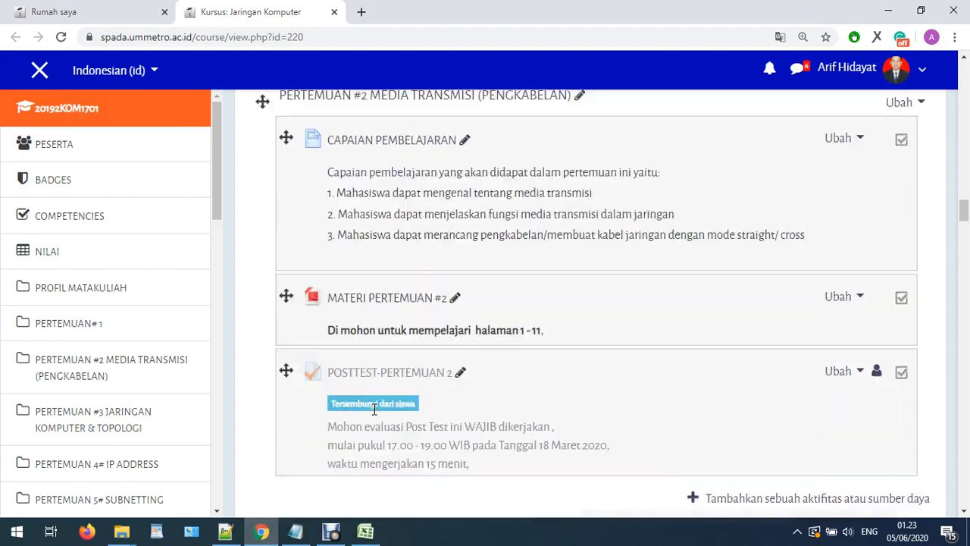
{"action": "scroll", "coordinate": [374, 409], "scroll_direction": "up", "scroll_amount": 10}
{"action": "scroll", "coordinate": [623, 222], "scroll_direction": "up", "scroll_amount": 15}
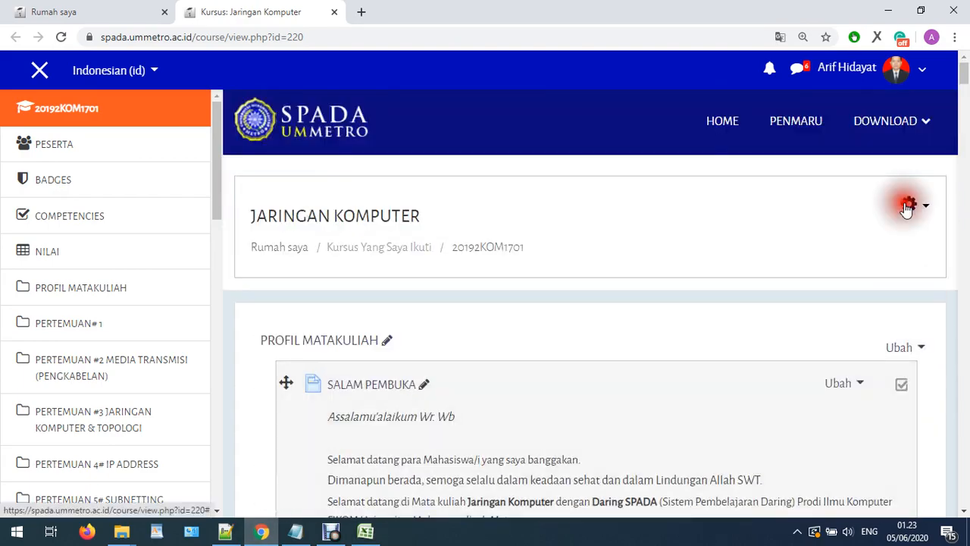
{"action": "left_click", "coordinate": [908, 204]}
{"action": "left_click", "coordinate": [864, 324]}
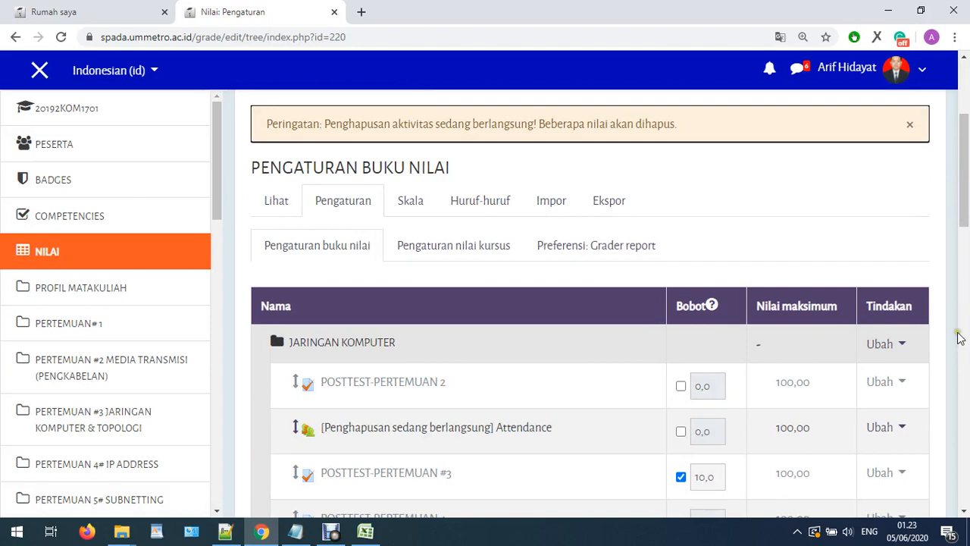
Examine the gradebook items and their weights, checking POSTTEST-PERTEMUAN #3, POSTTEST_PERTEMUAN_5, POSTTEST_PERTEMUAN 6 and KUIS 1.
{"action": "scroll", "coordinate": [390, 390], "scroll_direction": "down", "scroll_amount": 1}
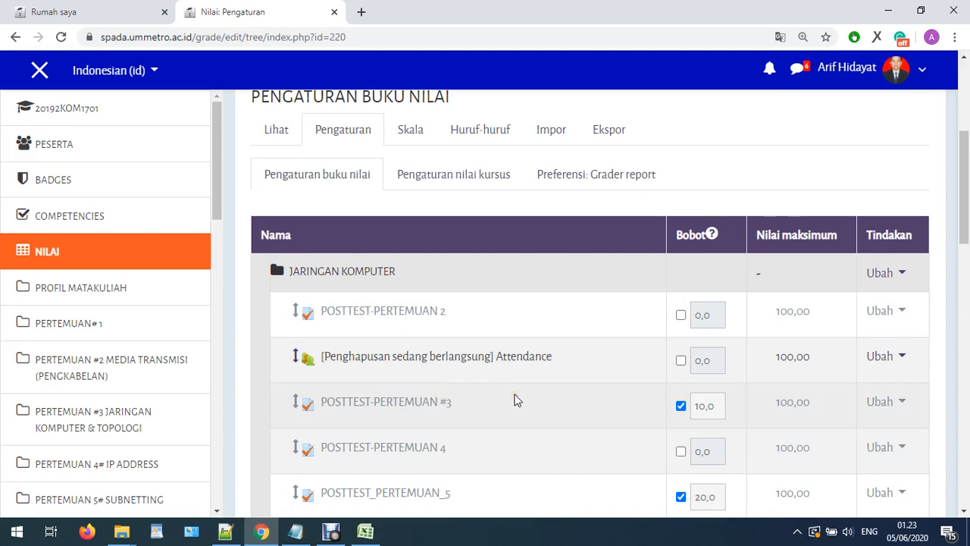
{"action": "scroll", "coordinate": [515, 398], "scroll_direction": "down", "scroll_amount": 1}
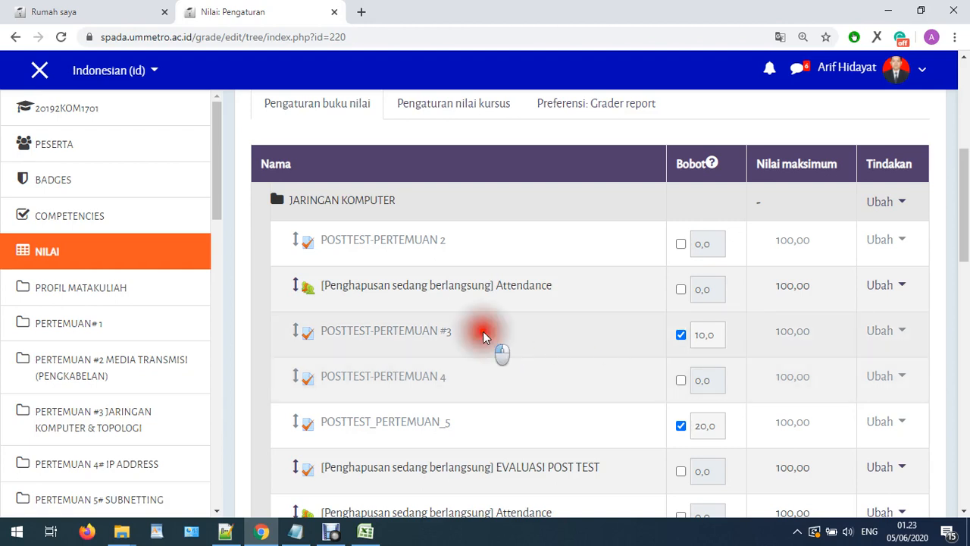
{"action": "left_click_drag", "start_coordinate": [482, 331], "coordinate": [417, 357]}
{"action": "scroll", "coordinate": [431, 341], "scroll_direction": "down", "scroll_amount": 1}
{"action": "scroll", "coordinate": [422, 361], "scroll_direction": "down", "scroll_amount": 4}
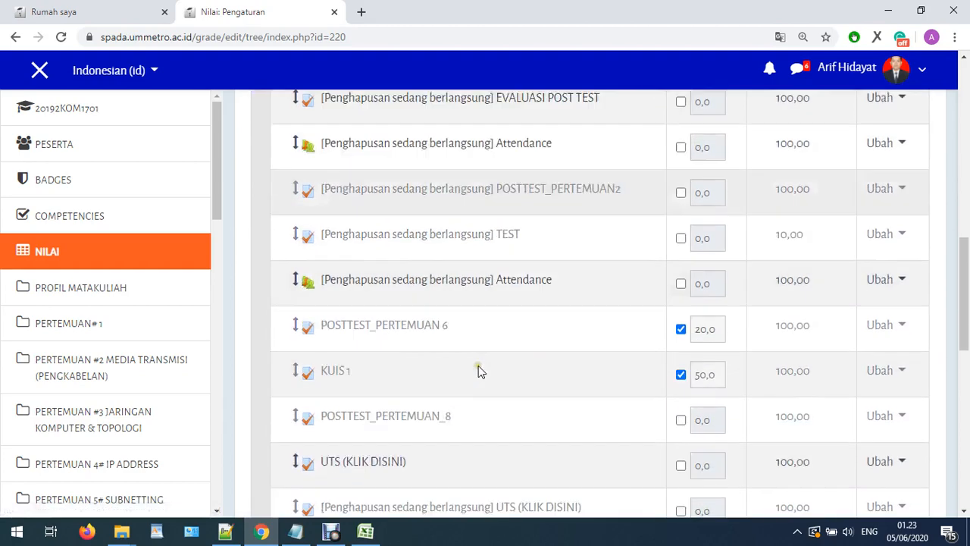
{"action": "scroll", "coordinate": [478, 367], "scroll_direction": "down", "scroll_amount": 1}
{"action": "left_click_drag", "start_coordinate": [453, 269], "coordinate": [407, 269]}
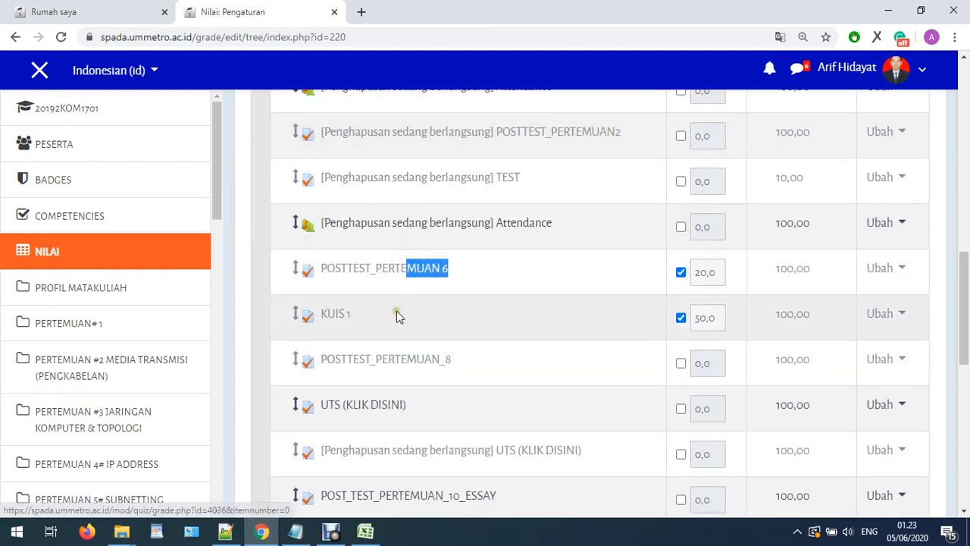
{"action": "left_click_drag", "start_coordinate": [396, 311], "coordinate": [345, 318]}
{"action": "scroll", "coordinate": [515, 320], "scroll_direction": "up", "scroll_amount": 5}
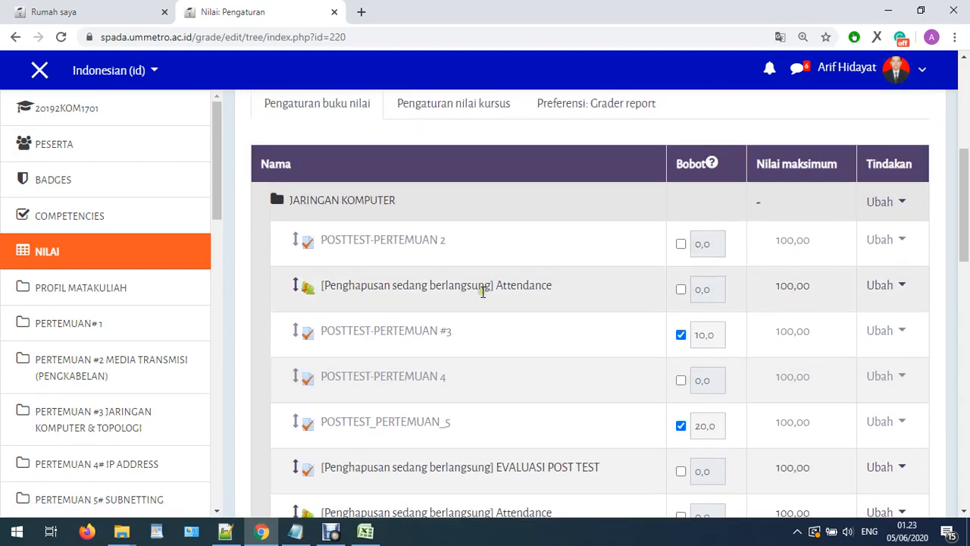
Check the Bobot values of POSTTEST-PERTEMUAN #3, POSTTEST_PERTEMUAN_5, POSTTEST_PERTEMUAN 6 and KUIS 1 one by one.
{"action": "left_click", "coordinate": [703, 336]}
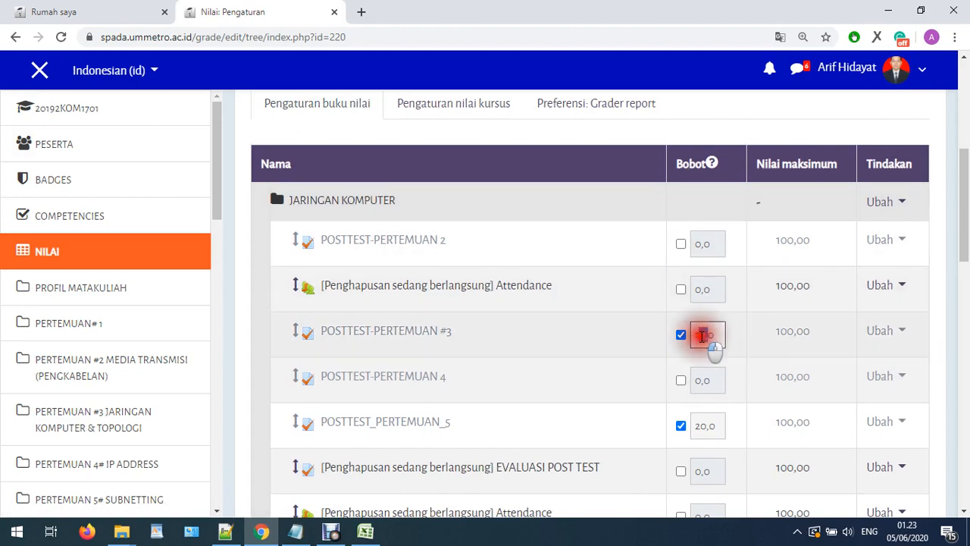
{"action": "double_click", "coordinate": [712, 426]}
{"action": "scroll", "coordinate": [747, 443], "scroll_direction": "down", "scroll_amount": 4}
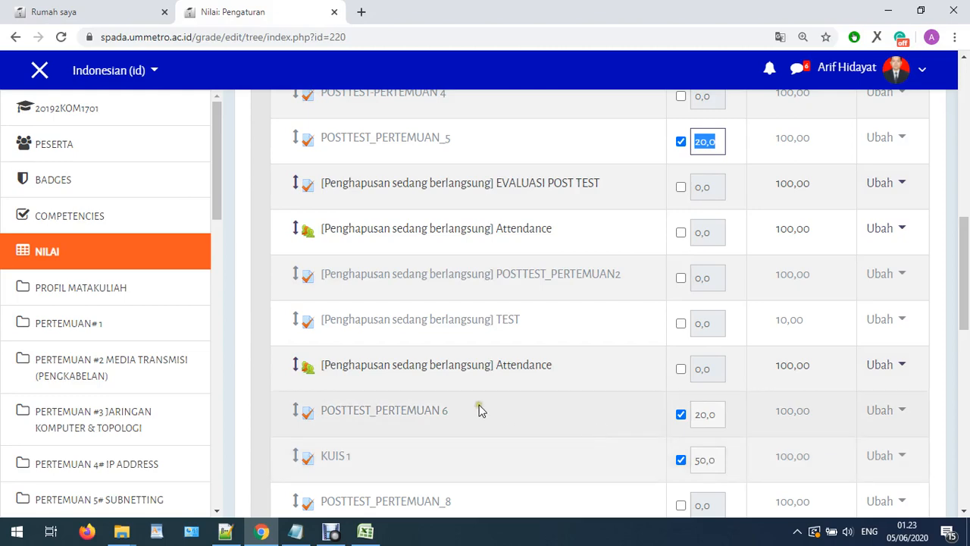
{"action": "scroll", "coordinate": [479, 410], "scroll_direction": "down", "scroll_amount": 1}
{"action": "double_click", "coordinate": [705, 343]}
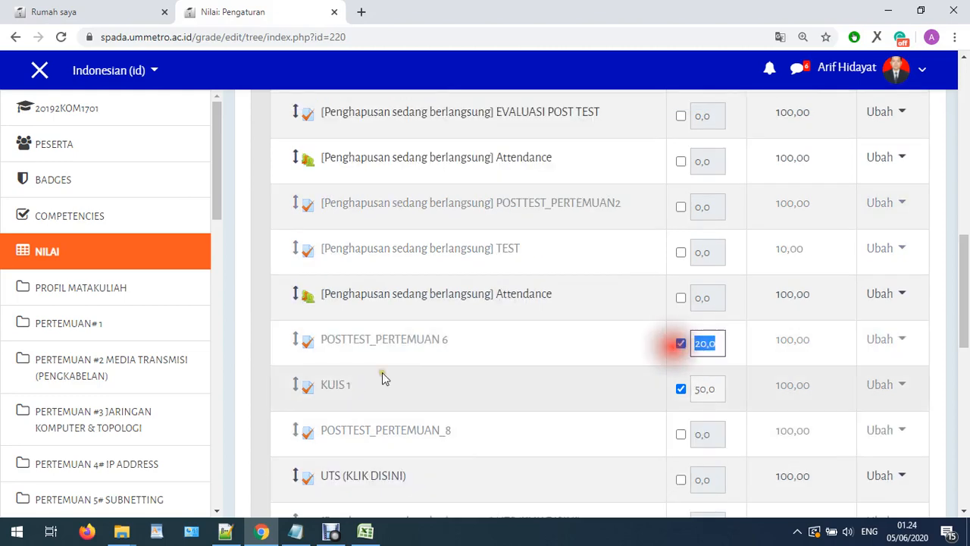
{"action": "double_click", "coordinate": [711, 390]}
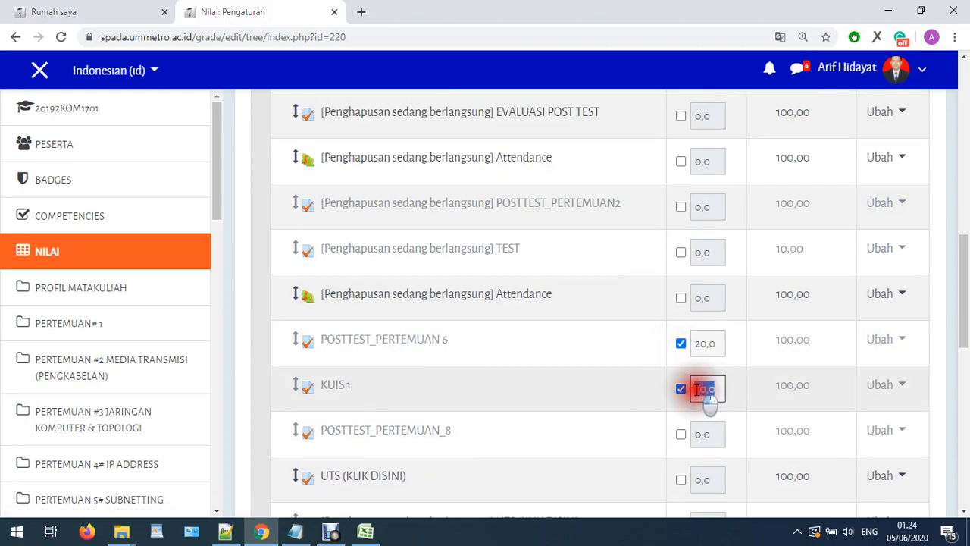
{"action": "scroll", "coordinate": [574, 444], "scroll_direction": "down", "scroll_amount": 3}
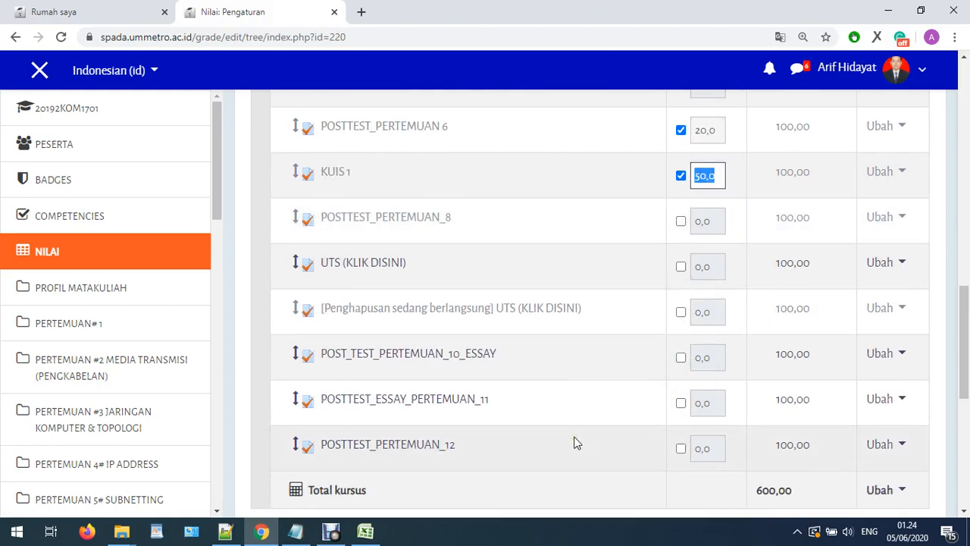
Review which items carry a weight across the whole gradebook list, down to the Total kursus row.
{"action": "scroll", "coordinate": [595, 432], "scroll_direction": "up", "scroll_amount": 6}
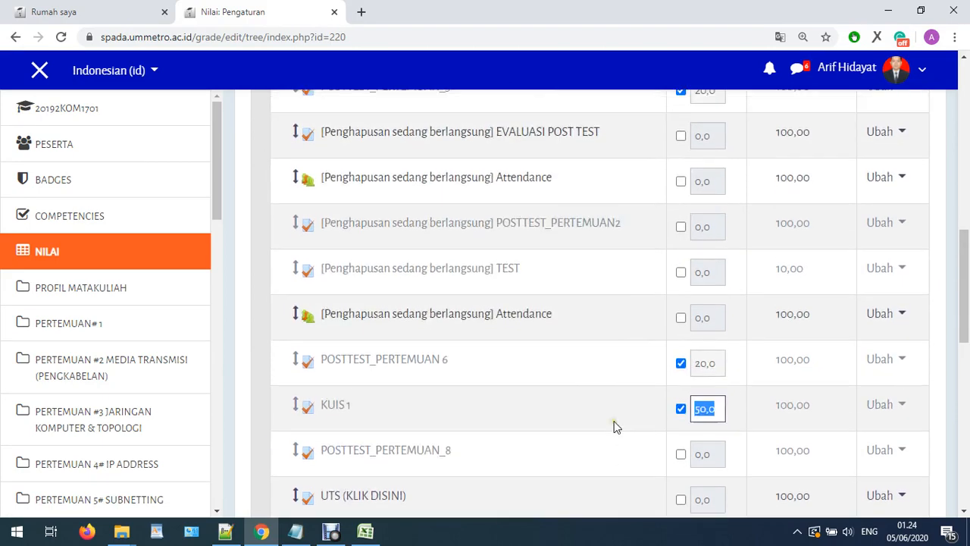
{"action": "scroll", "coordinate": [704, 250], "scroll_direction": "up", "scroll_amount": 3}
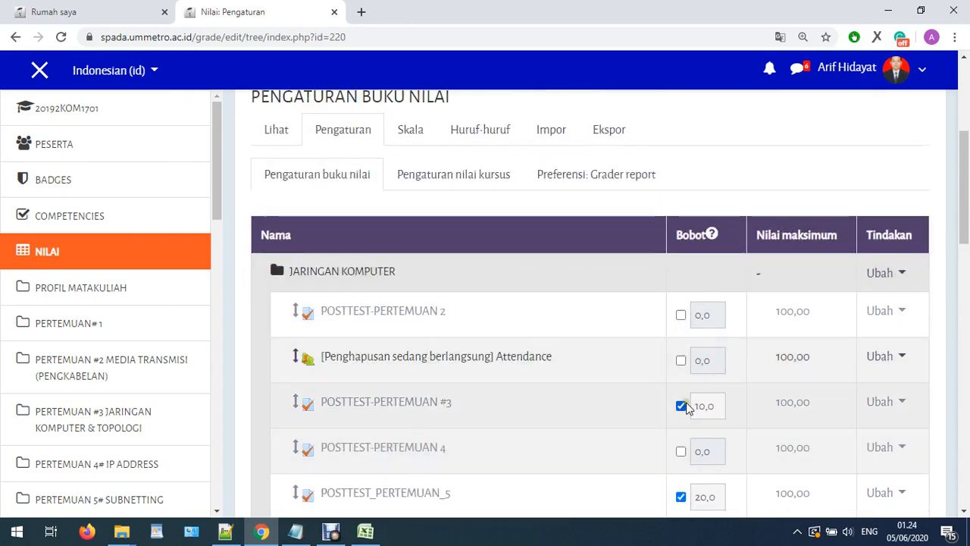
{"action": "scroll", "coordinate": [705, 408], "scroll_direction": "down", "scroll_amount": 3}
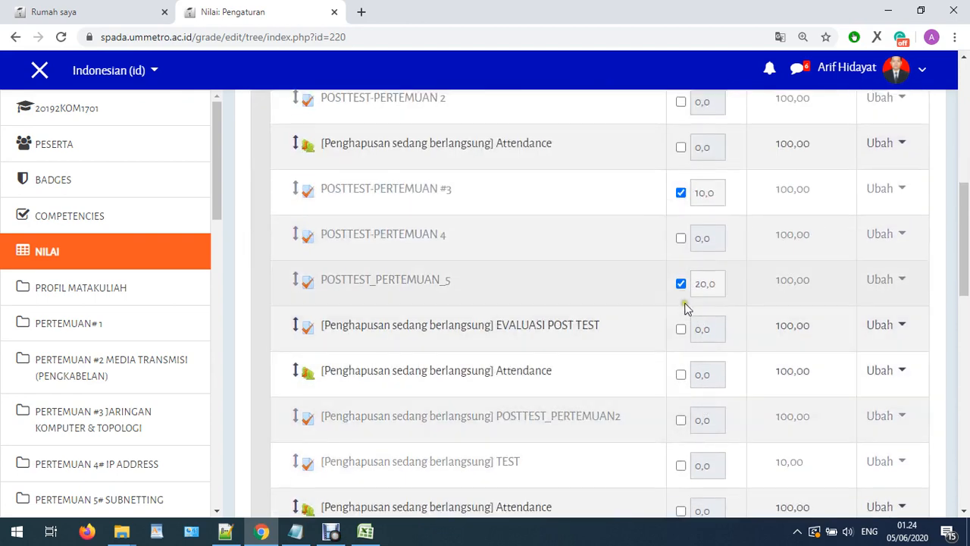
{"action": "scroll", "coordinate": [698, 286], "scroll_direction": "down", "scroll_amount": 3}
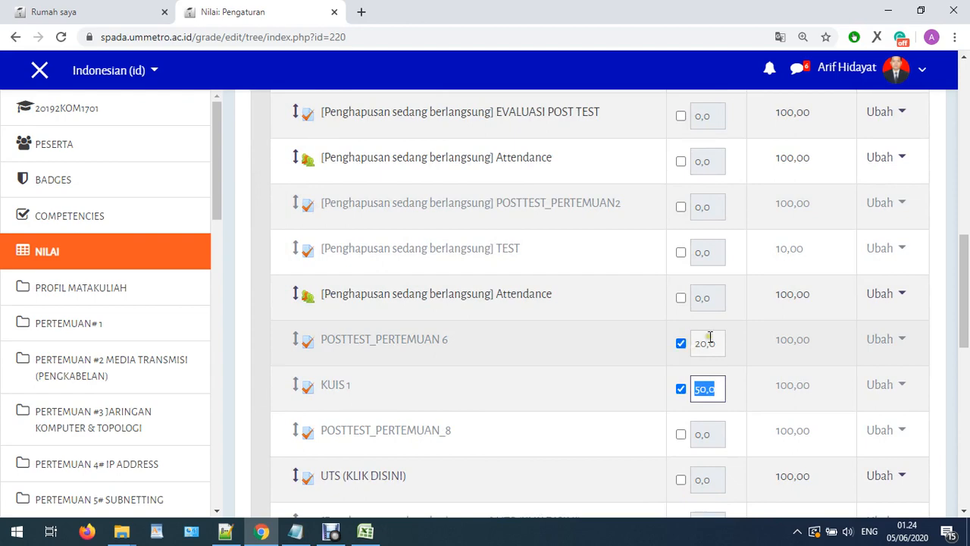
{"action": "scroll", "coordinate": [698, 392], "scroll_direction": "down", "scroll_amount": 3}
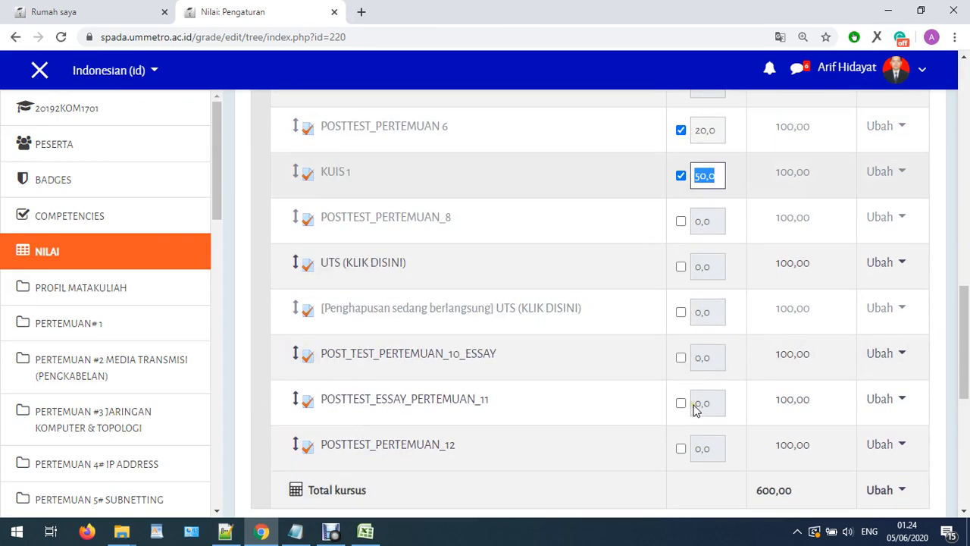
{"action": "scroll", "coordinate": [693, 407], "scroll_direction": "down", "scroll_amount": 2}
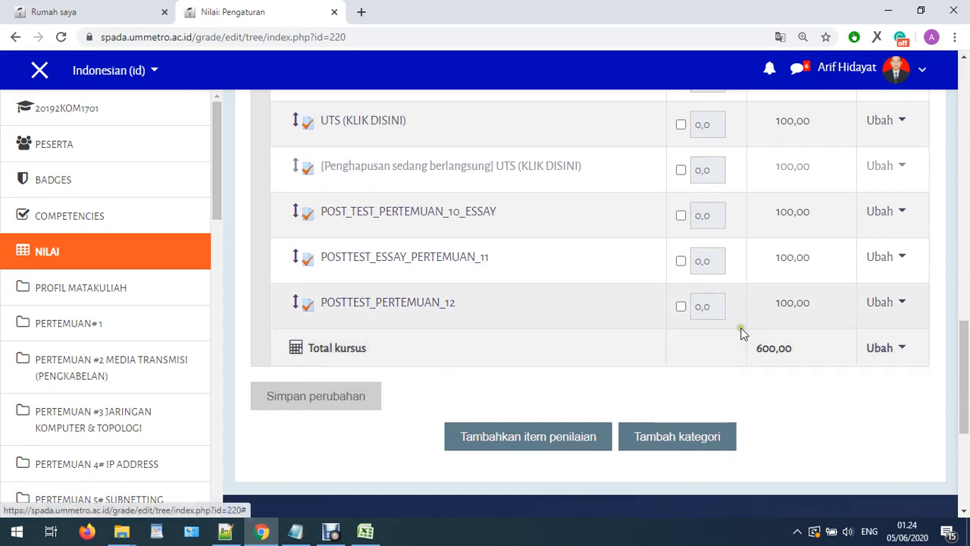
{"action": "scroll", "coordinate": [758, 334], "scroll_direction": "up", "scroll_amount": 6}
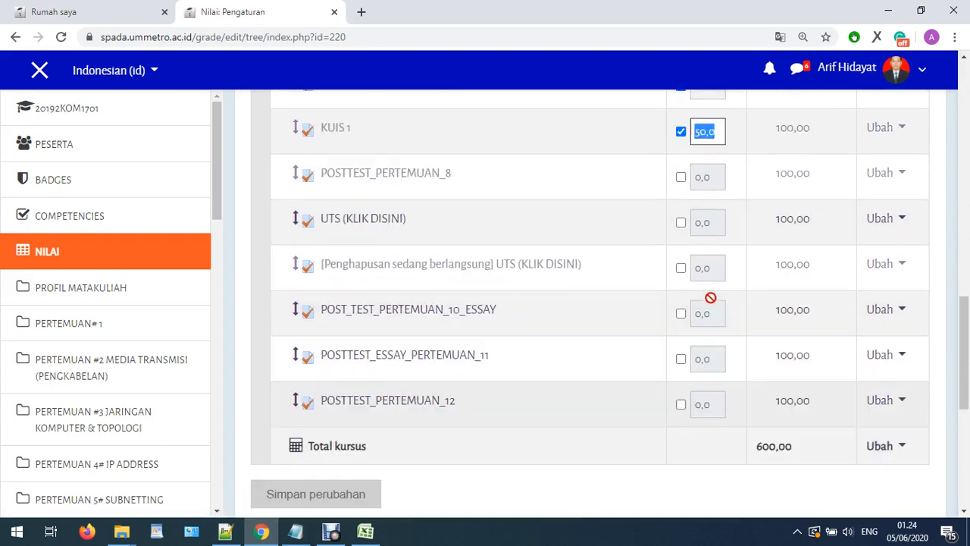
{"action": "scroll", "coordinate": [702, 272], "scroll_direction": "up", "scroll_amount": 6}
{"action": "scroll", "coordinate": [697, 329], "scroll_direction": "down", "scroll_amount": 10}
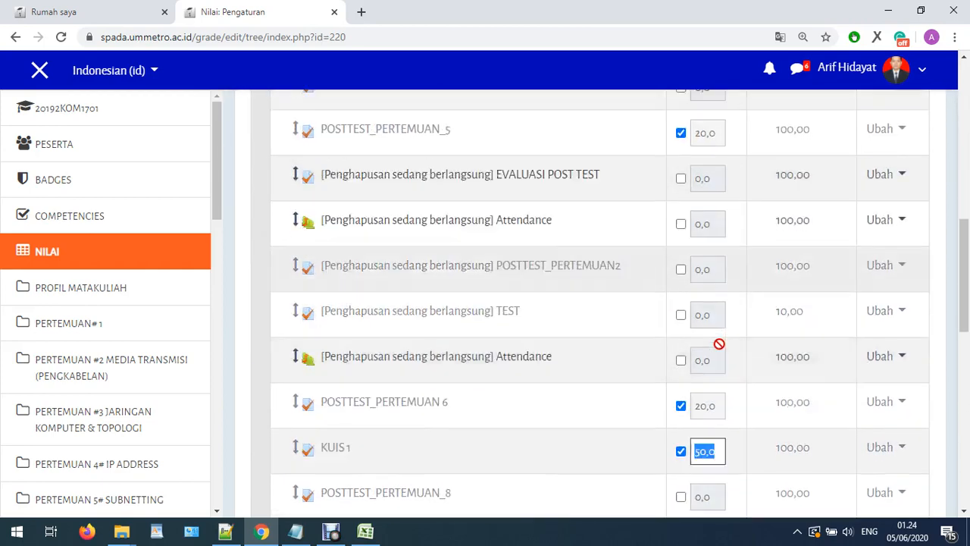
{"action": "scroll", "coordinate": [725, 347], "scroll_direction": "down", "scroll_amount": 2}
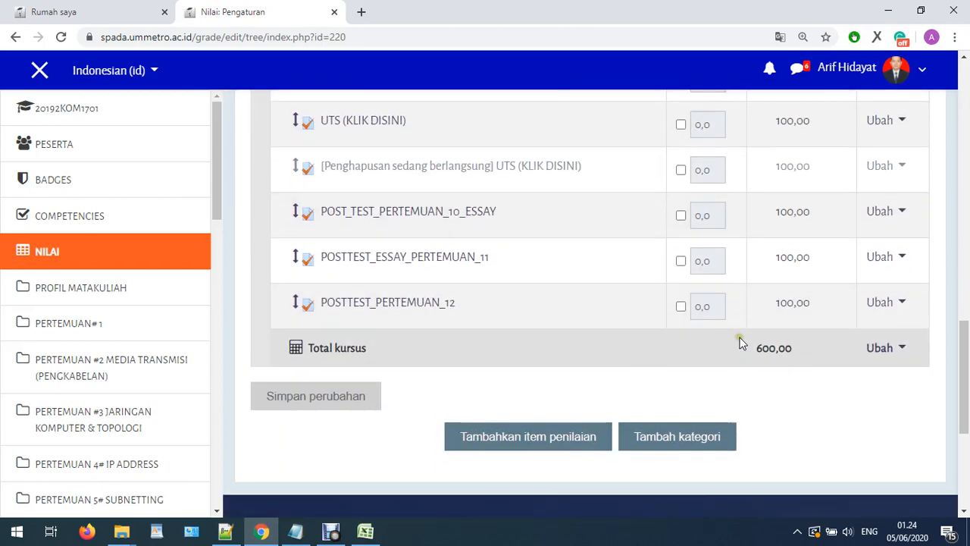
Open the calculation editor of Total kursus and go to its Nomor ID list.
{"action": "left_click", "coordinate": [882, 347]}
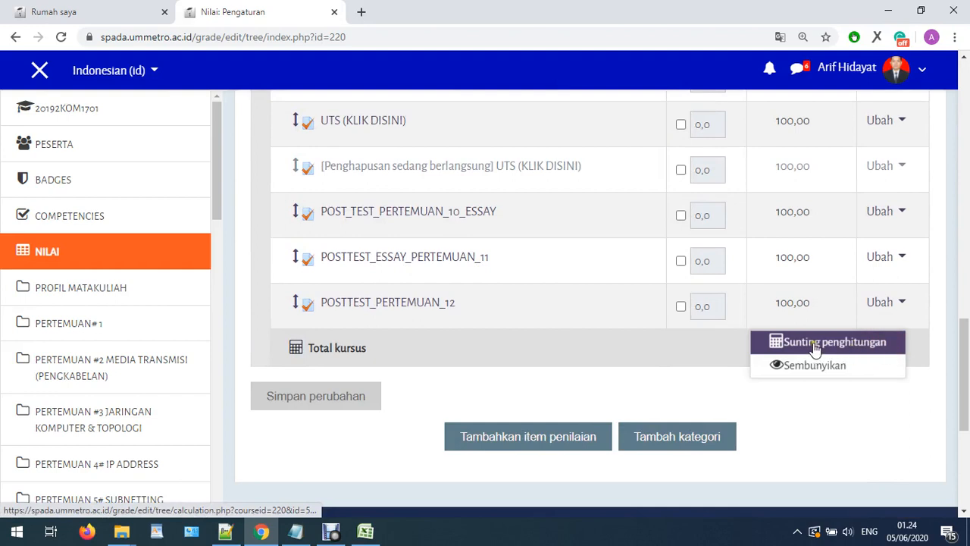
{"action": "left_click", "coordinate": [812, 342]}
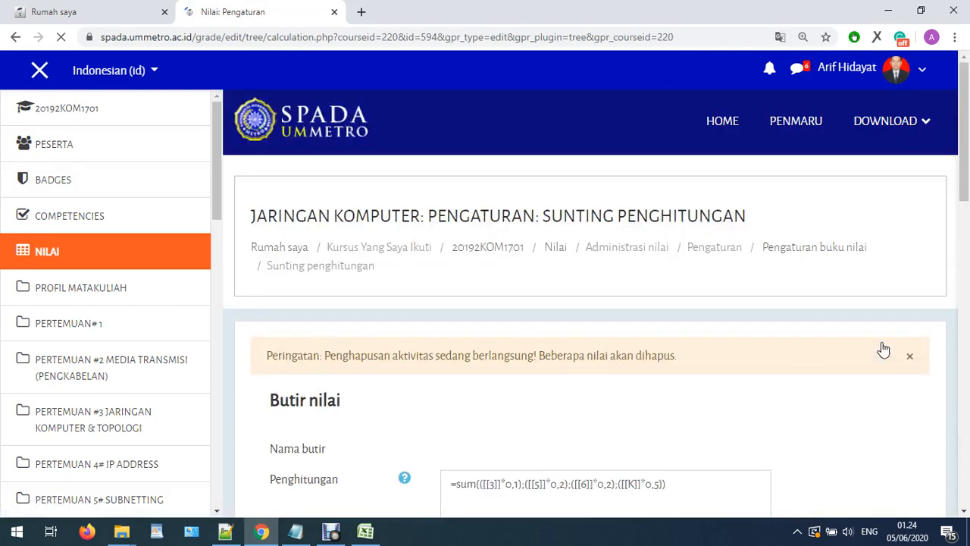
{"action": "scroll", "coordinate": [883, 349], "scroll_direction": "down", "scroll_amount": 3}
{"action": "scroll", "coordinate": [883, 349], "scroll_direction": "down", "scroll_amount": 4}
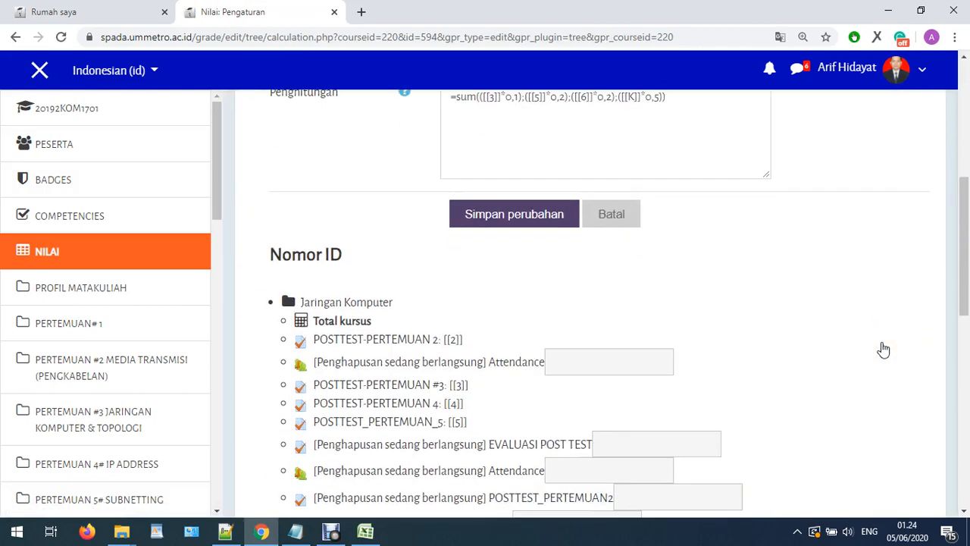
{"action": "scroll", "coordinate": [884, 349], "scroll_direction": "down", "scroll_amount": 1}
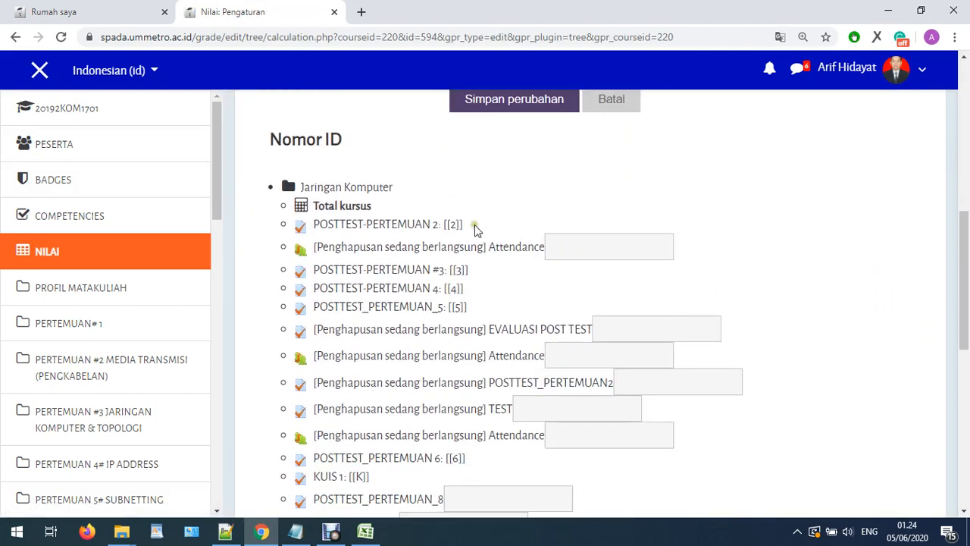
Check the ID numbers assigned to POSTTEST-PERTEMUAN 2, POSTTEST-PERTEMUAN #3, POSTTEST_PERTEMUAN_5, POSTTEST_PERTEMUAN 6 and KUIS 1.
{"action": "left_click_drag", "start_coordinate": [476, 226], "coordinate": [442, 226]}
{"action": "left_click_drag", "start_coordinate": [476, 271], "coordinate": [447, 270]}
{"action": "scroll", "coordinate": [520, 272], "scroll_direction": "up", "scroll_amount": 3}
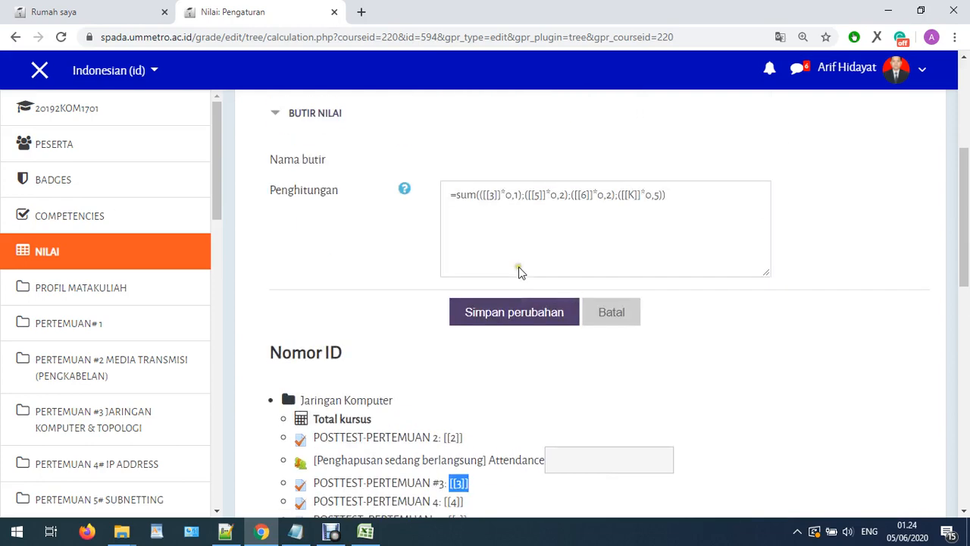
{"action": "scroll", "coordinate": [520, 273], "scroll_direction": "down", "scroll_amount": 2}
{"action": "left_click", "coordinate": [462, 340]}
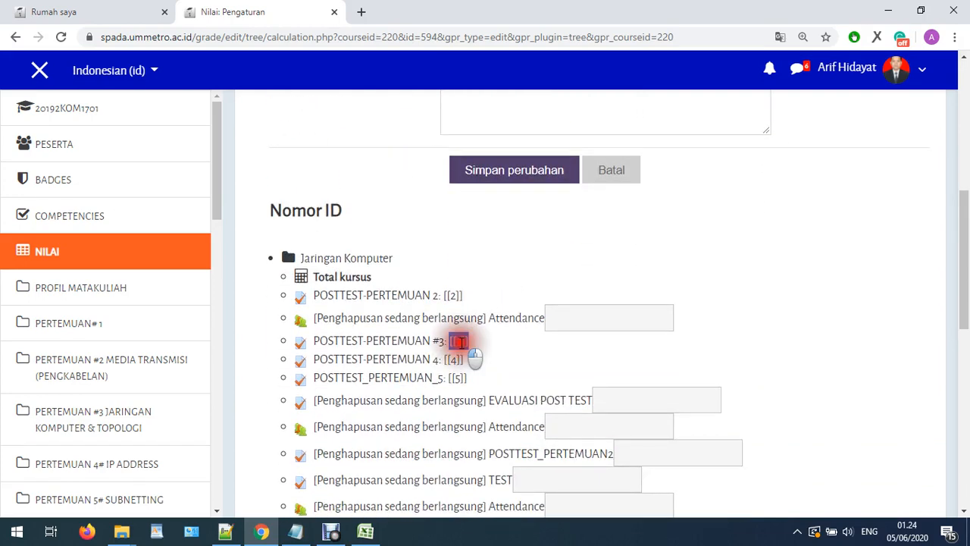
{"action": "left_click_drag", "start_coordinate": [478, 339], "coordinate": [451, 340]}
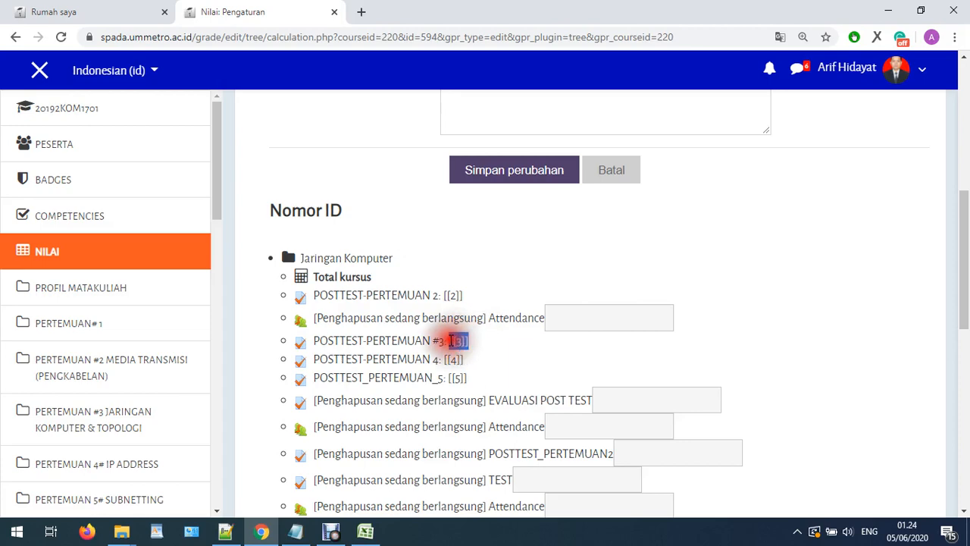
{"action": "left_click", "coordinate": [471, 377]}
{"action": "left_click_drag", "start_coordinate": [470, 377], "coordinate": [447, 377]}
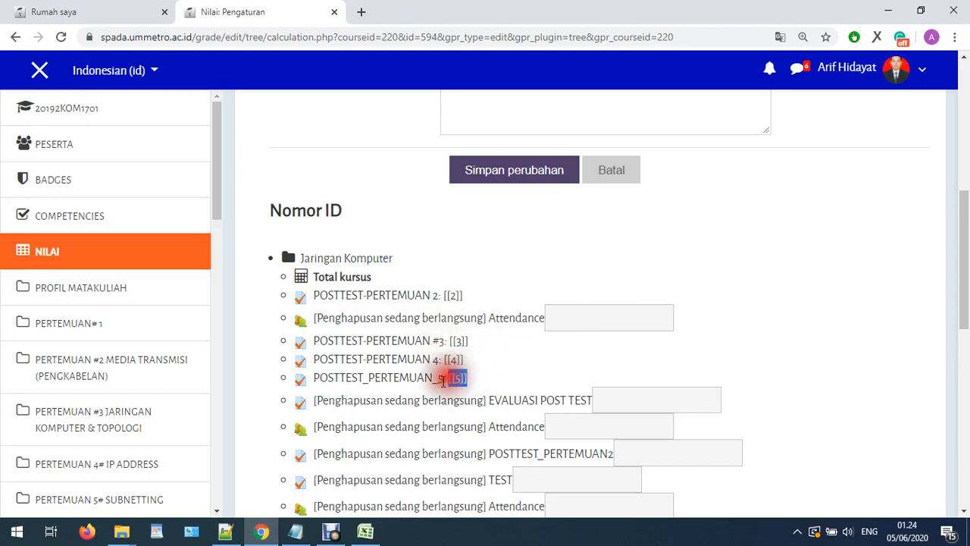
{"action": "scroll", "coordinate": [468, 388], "scroll_direction": "down", "scroll_amount": 4}
{"action": "left_click_drag", "start_coordinate": [481, 249], "coordinate": [445, 245]}
{"action": "left_click_drag", "start_coordinate": [372, 263], "coordinate": [351, 264]}
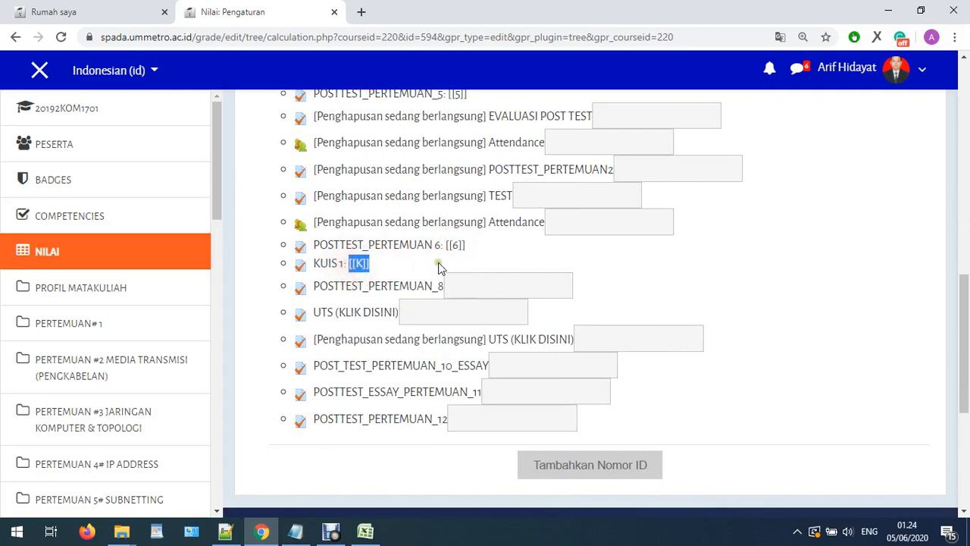
Examine the sum function at the start of the Total kursus formula in the Penghitungan field.
{"action": "scroll", "coordinate": [436, 267], "scroll_direction": "up", "scroll_amount": 3}
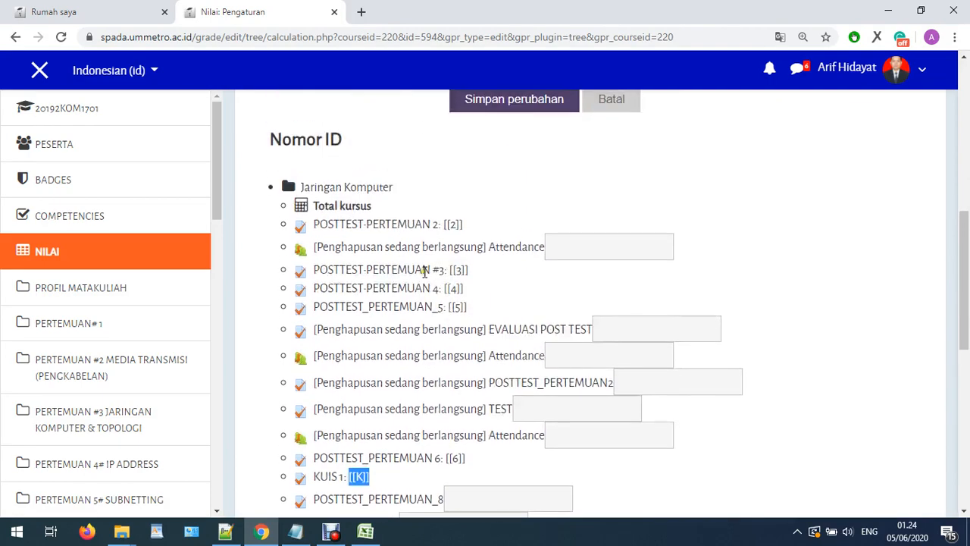
{"action": "scroll", "coordinate": [475, 319], "scroll_direction": "up", "scroll_amount": 5}
{"action": "left_click", "coordinate": [470, 335]}
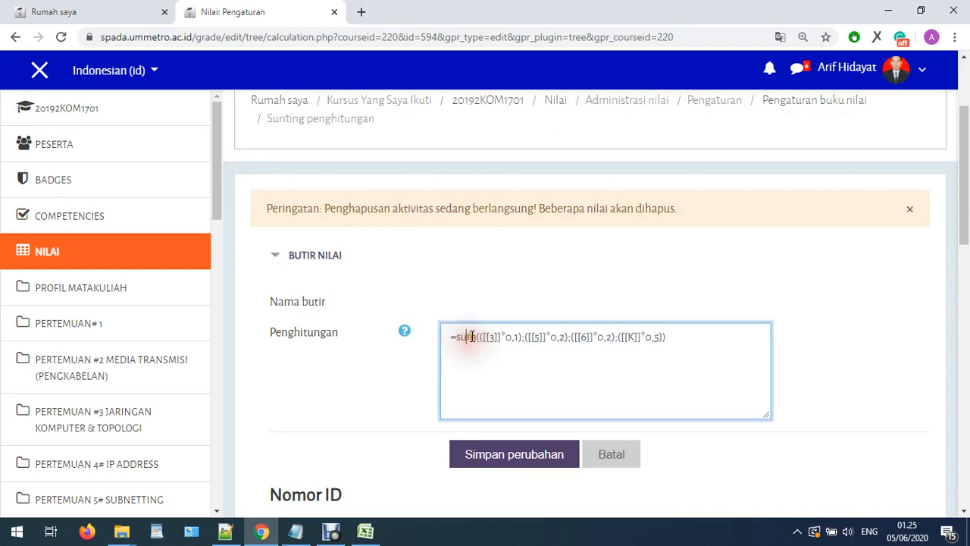
{"action": "double_click", "coordinate": [467, 336]}
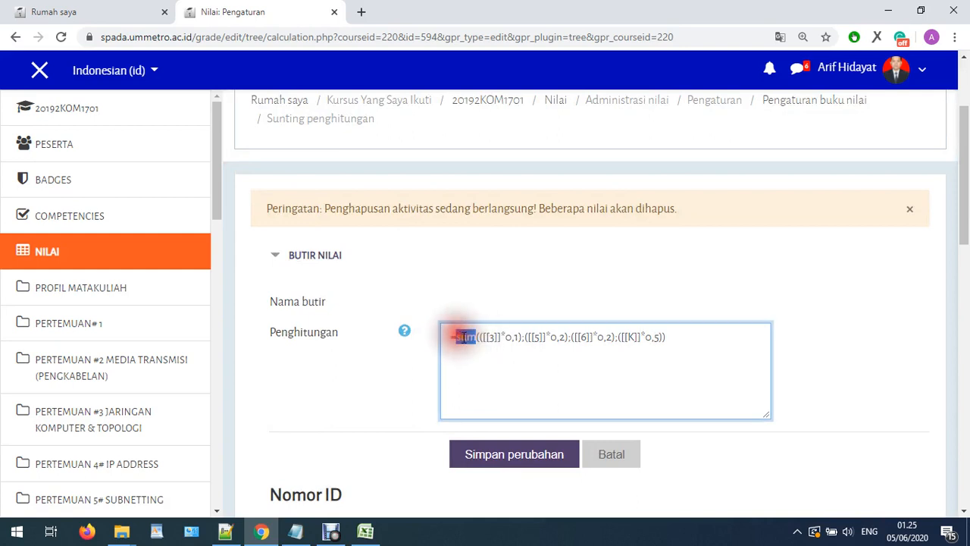
{"action": "left_click", "coordinate": [510, 356]}
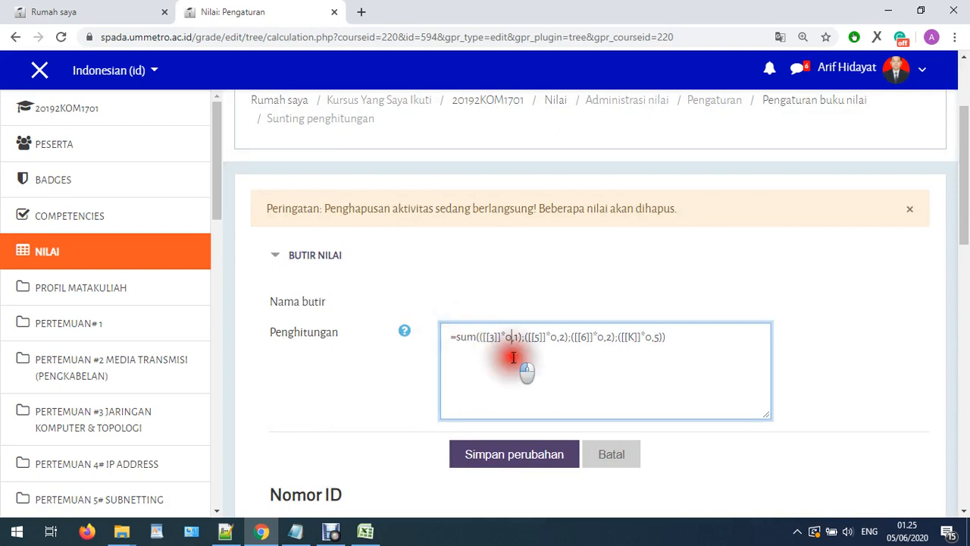
Check the ID references [[3]], [[5]] and [[6]] in the formula together with the weight multiplier of each.
{"action": "scroll", "coordinate": [509, 288], "scroll_direction": "down", "scroll_amount": 1}
{"action": "double_click", "coordinate": [496, 267]}
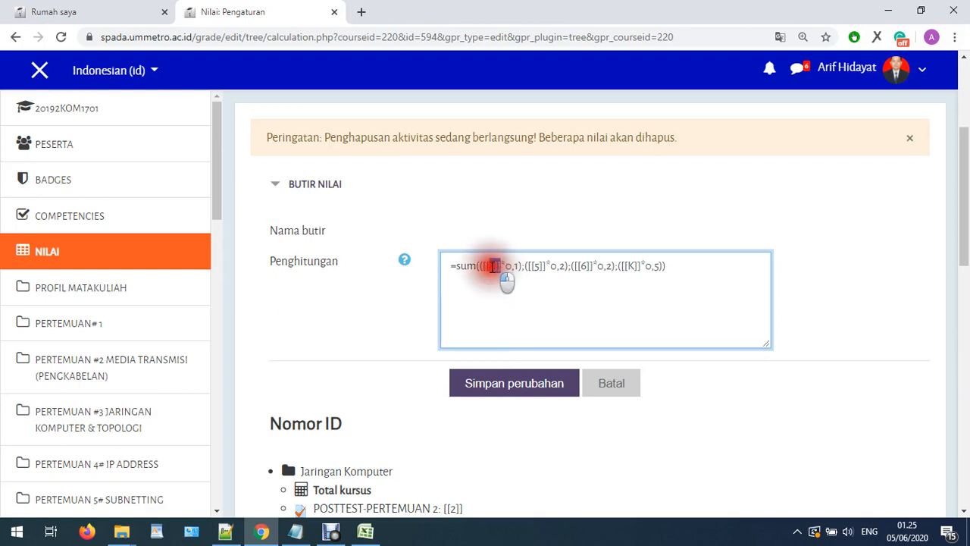
{"action": "double_click", "coordinate": [513, 267]}
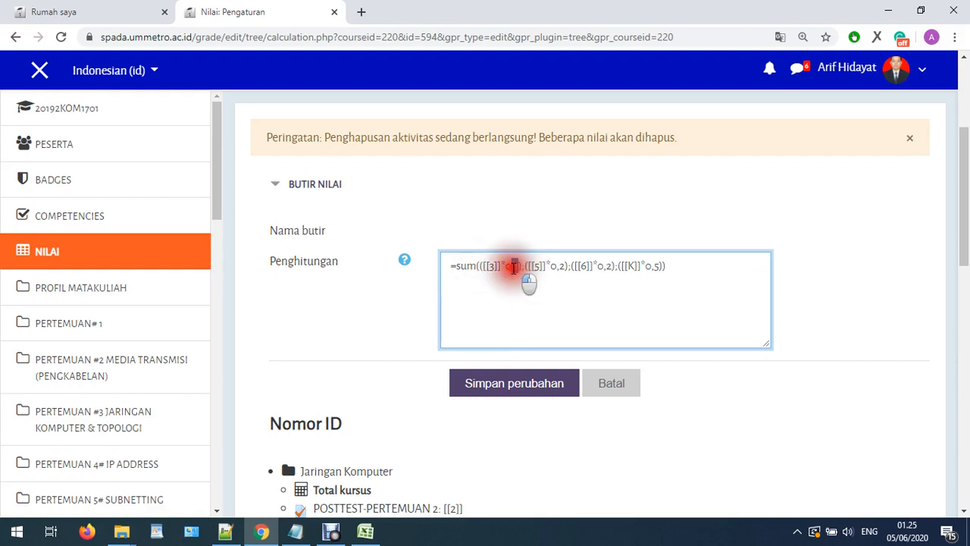
{"action": "left_click", "coordinate": [541, 270]}
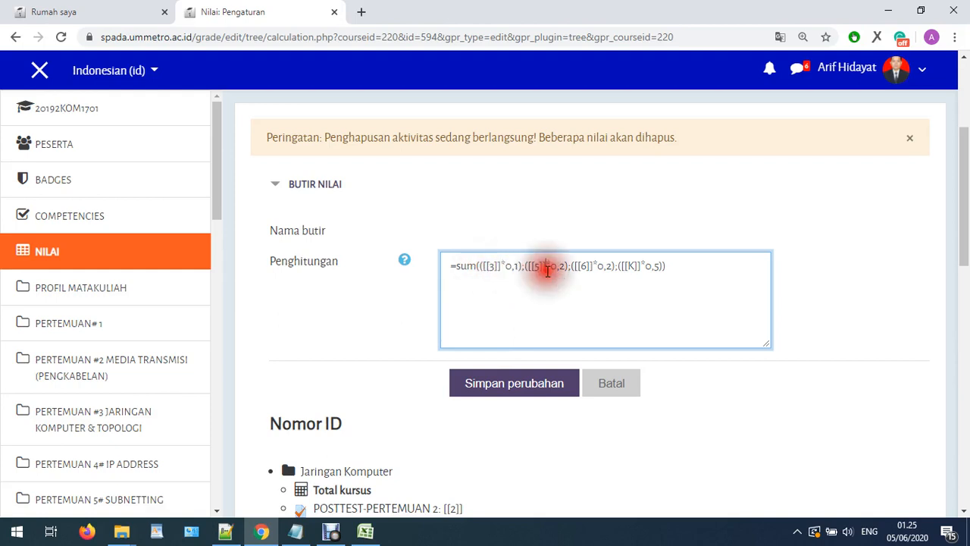
{"action": "double_click", "coordinate": [532, 266]}
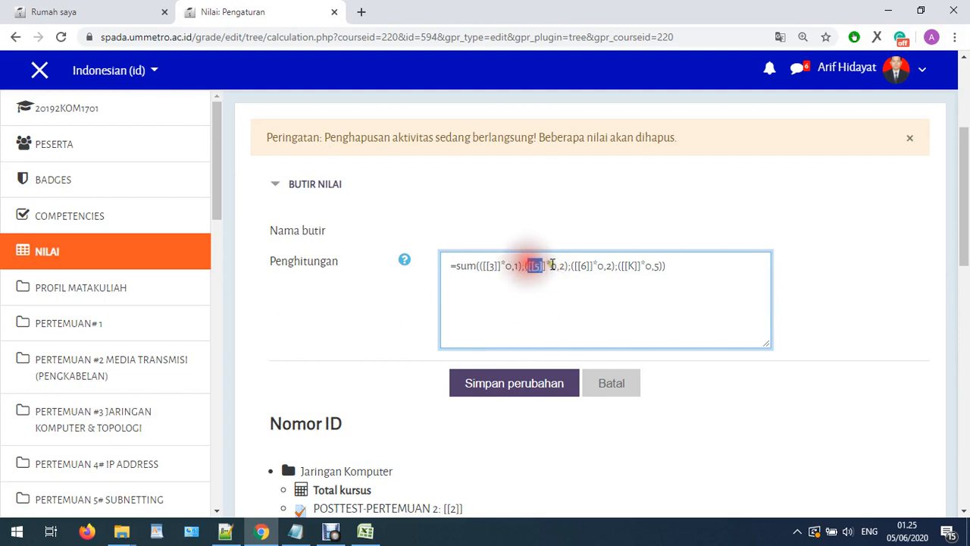
{"action": "double_click", "coordinate": [556, 265]}
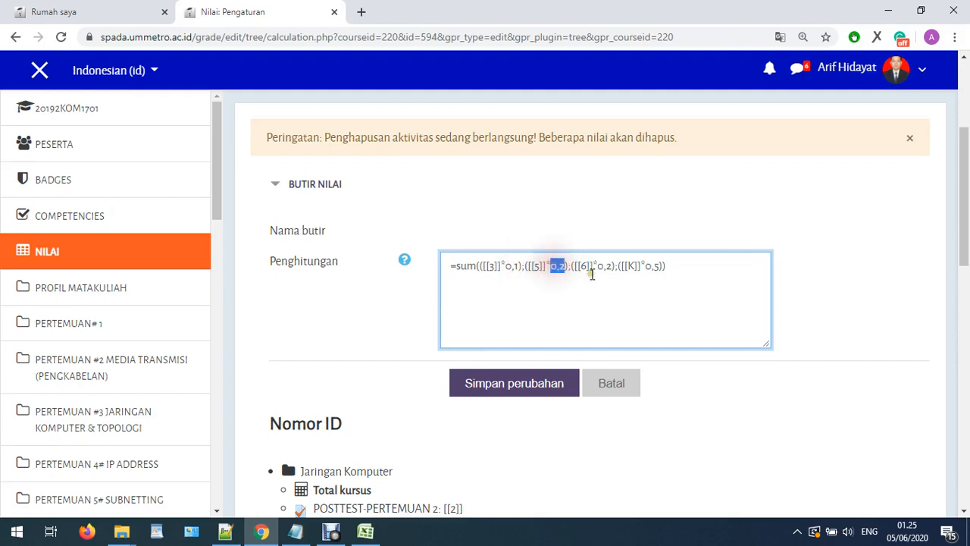
{"action": "double_click", "coordinate": [587, 265]}
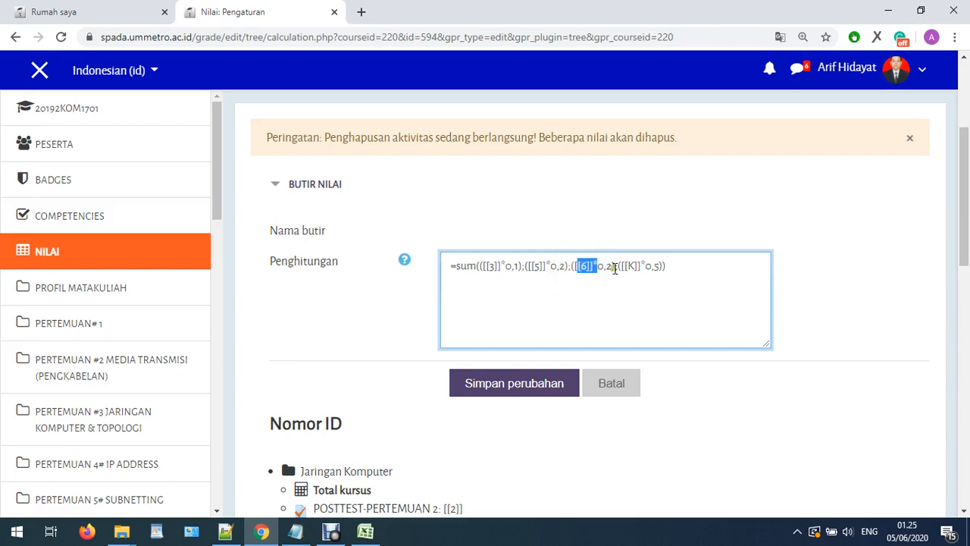
{"action": "double_click", "coordinate": [607, 266]}
{"action": "left_click", "coordinate": [626, 283]}
Highlight the complete Penghitungan formula and switch to the grade sheet in Excel.
{"action": "left_click_drag", "start_coordinate": [757, 269], "coordinate": [429, 259]}
{"action": "scroll", "coordinate": [425, 266], "scroll_direction": "up", "scroll_amount": 2}
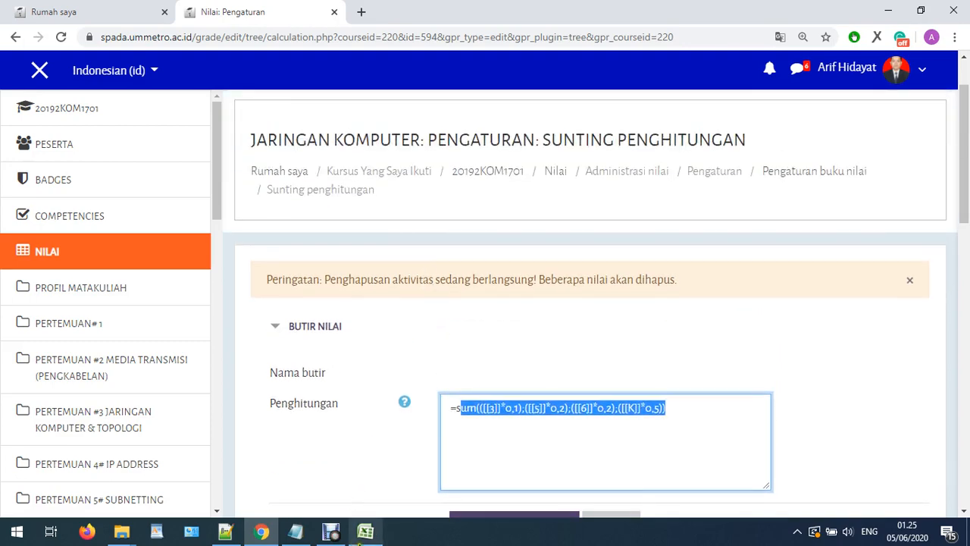
{"action": "left_click", "coordinate": [355, 523]}
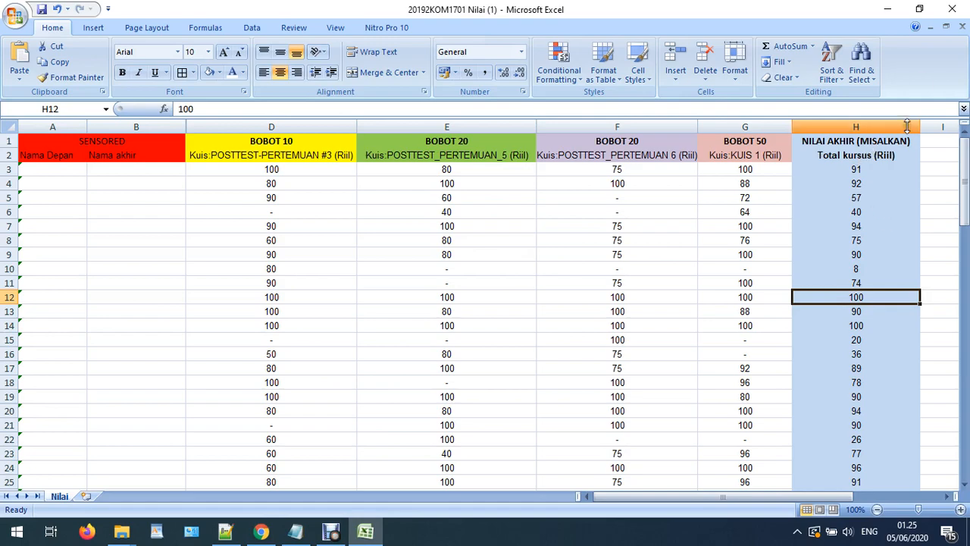
Return to the calculation page in Chrome and save the Total kursus formula.
{"action": "left_click", "coordinate": [888, 9]}
{"action": "scroll", "coordinate": [711, 331], "scroll_direction": "down", "scroll_amount": 4}
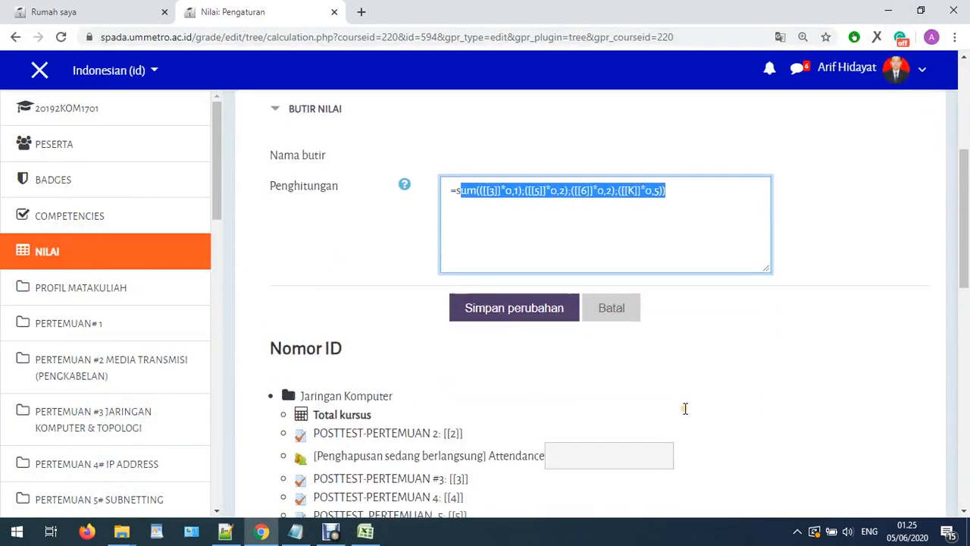
{"action": "left_click", "coordinate": [542, 249]}
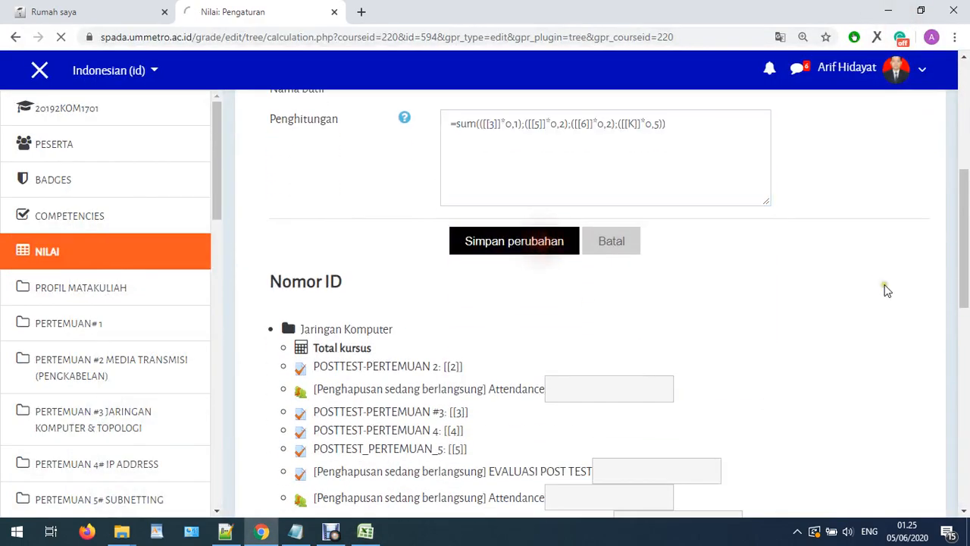
{"action": "scroll", "coordinate": [846, 331], "scroll_direction": "down", "scroll_amount": 4}
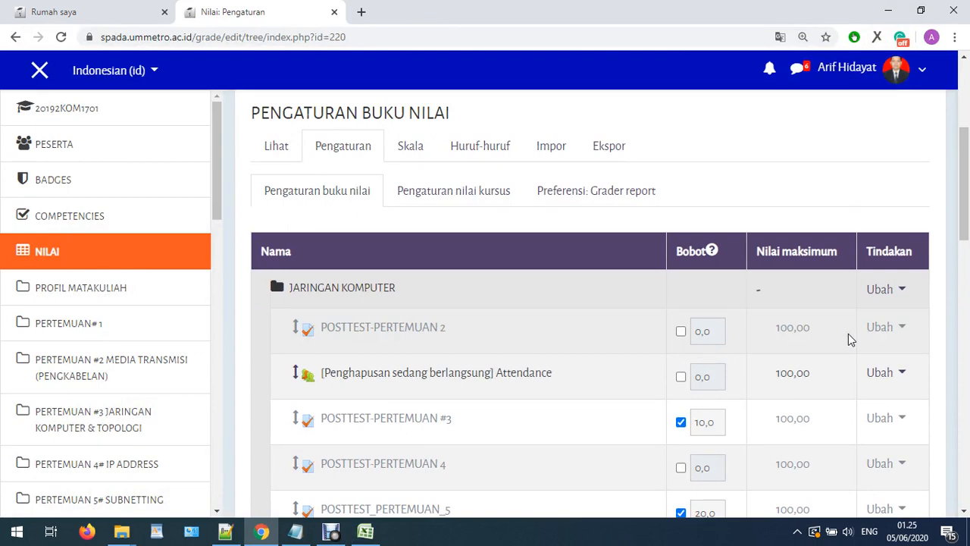
View the weighted quiz columns and Total kursus column of the Excel grade sheet, then return to the Moodle gradebook setup.
{"action": "scroll", "coordinate": [850, 334], "scroll_direction": "up", "scroll_amount": 2}
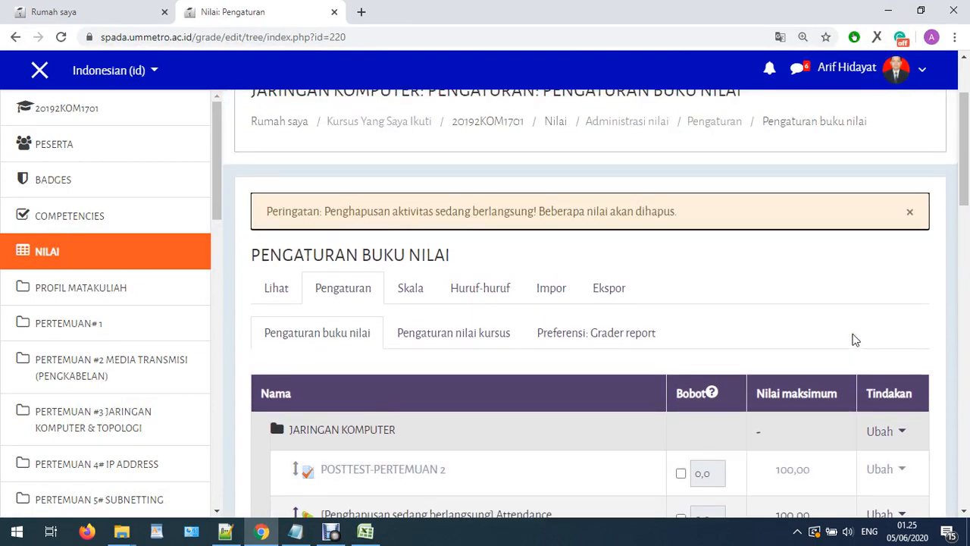
{"action": "left_click", "coordinate": [365, 531]}
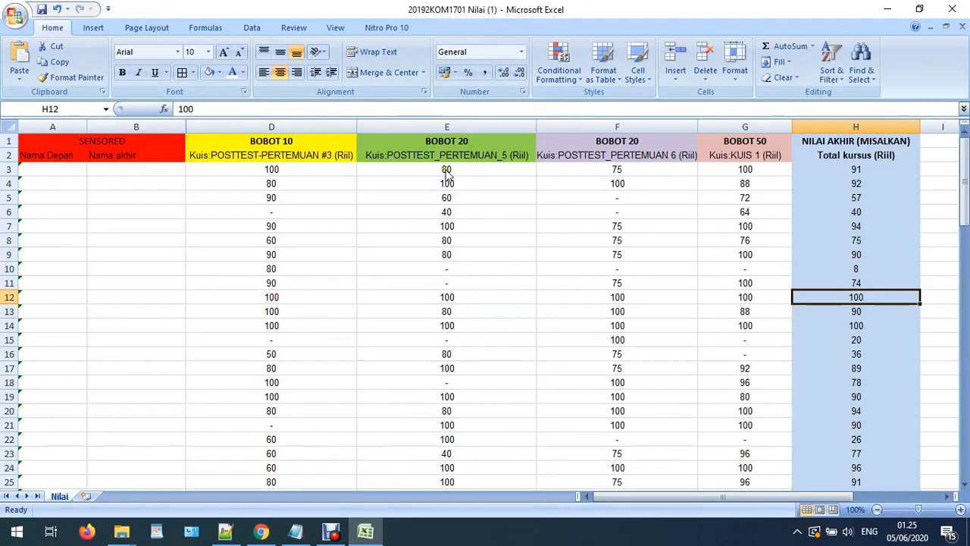
{"action": "left_click", "coordinate": [887, 10]}
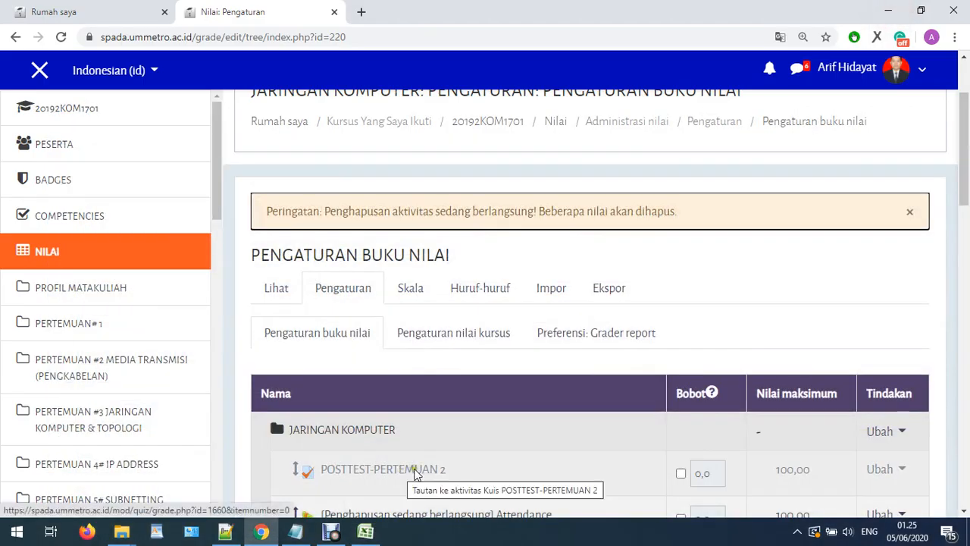
Open the OpenDocument grade export and exclude POSTTEST-PERTEMUAN 2, POSTTEST-PERTEMUAN 4, EVALUASI POST TEST, POSTTEST_PERTEMUAN2 and the first two Attendance items.
{"action": "left_click", "coordinate": [615, 294]}
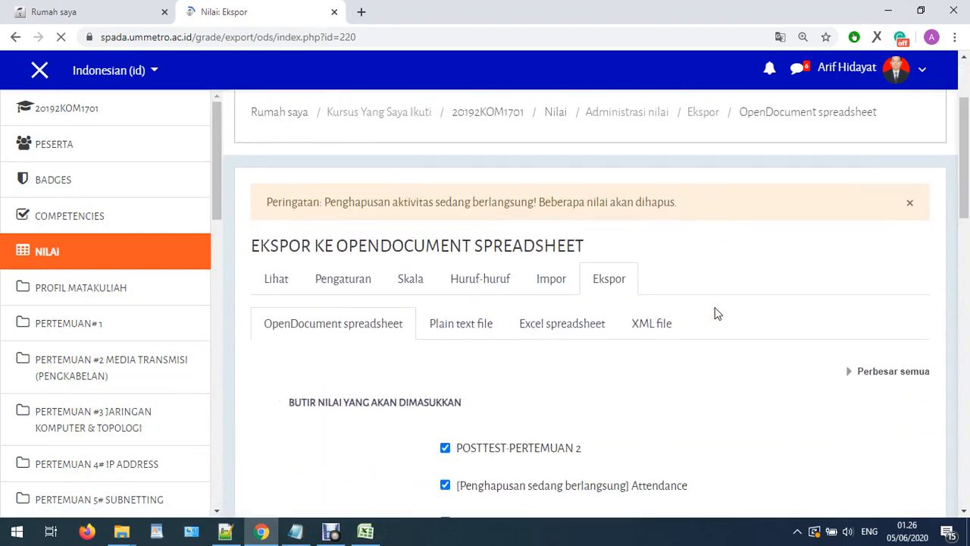
{"action": "scroll", "coordinate": [717, 313], "scroll_direction": "down", "scroll_amount": 4}
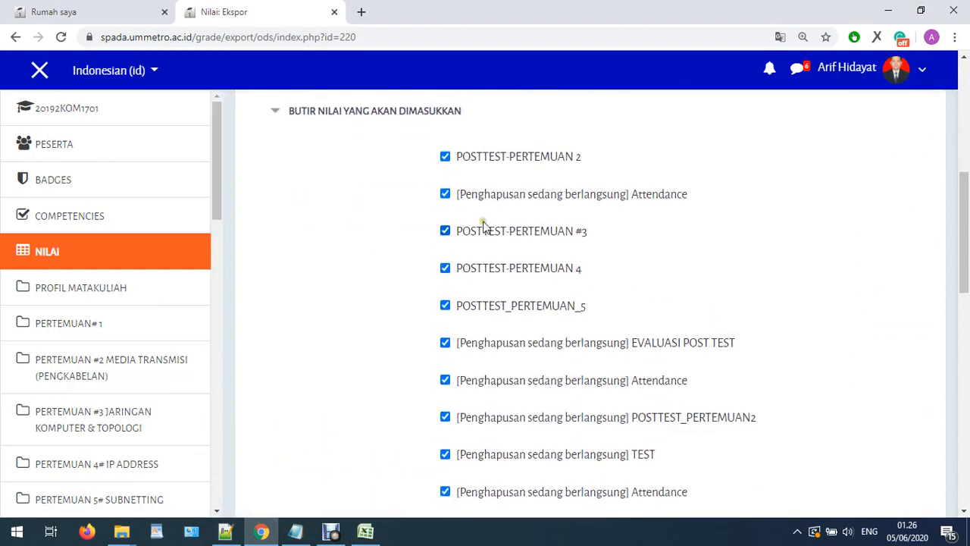
{"action": "left_click", "coordinate": [453, 162]}
{"action": "left_click", "coordinate": [447, 194]}
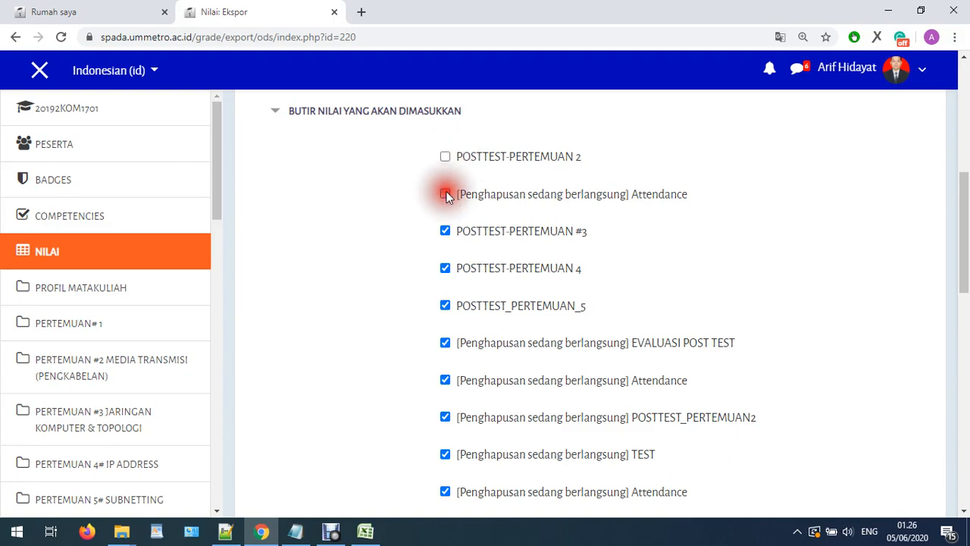
{"action": "left_click", "coordinate": [445, 269]}
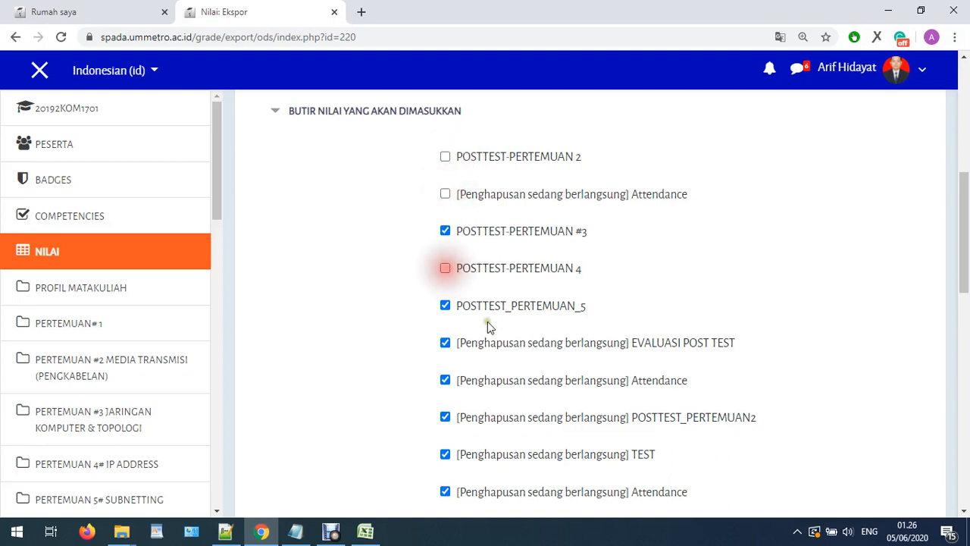
{"action": "left_click", "coordinate": [444, 343]}
{"action": "left_click", "coordinate": [445, 381]}
{"action": "left_click", "coordinate": [445, 418]}
Exclude TEST, the last Attendance, POSTTEST_PERTEMUAN_8, both UTS items, POST_TEST_PERTEMUAN_10_ESSAY and POSTTEST_ESSAY_PERTEMUAN_11 from the OpenDocument export.
{"action": "scroll", "coordinate": [447, 413], "scroll_direction": "down", "scroll_amount": 2}
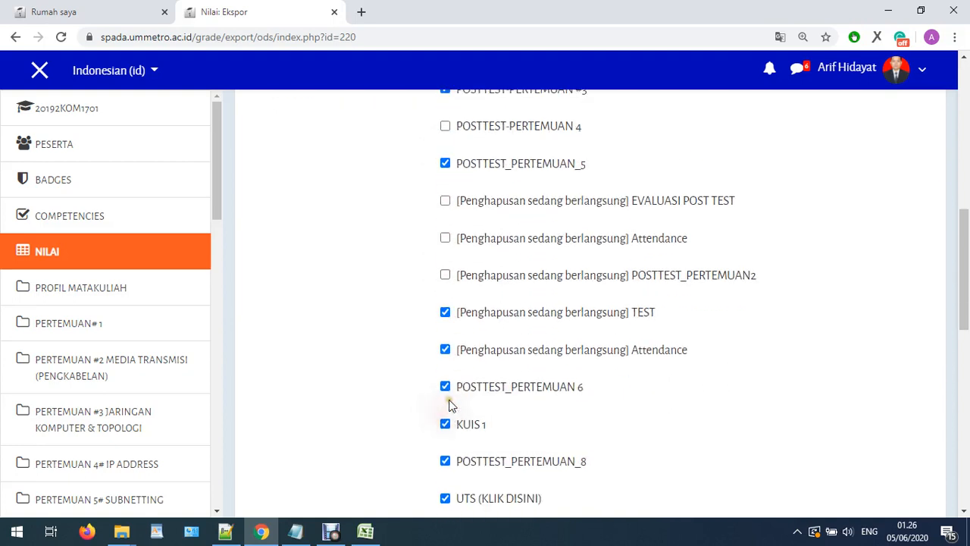
{"action": "left_click", "coordinate": [444, 349]}
{"action": "left_click", "coordinate": [445, 312]}
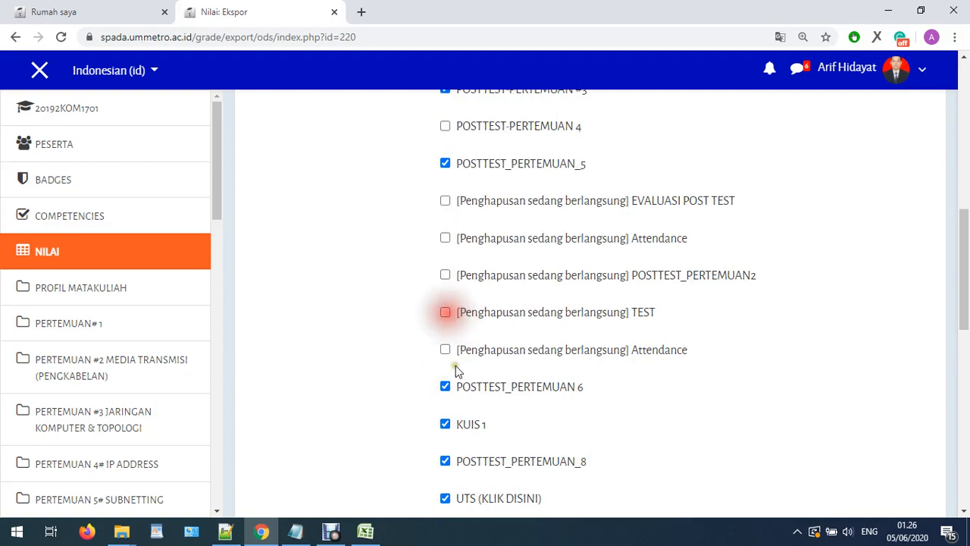
{"action": "left_click", "coordinate": [445, 461]}
{"action": "scroll", "coordinate": [447, 454], "scroll_direction": "down", "scroll_amount": 2}
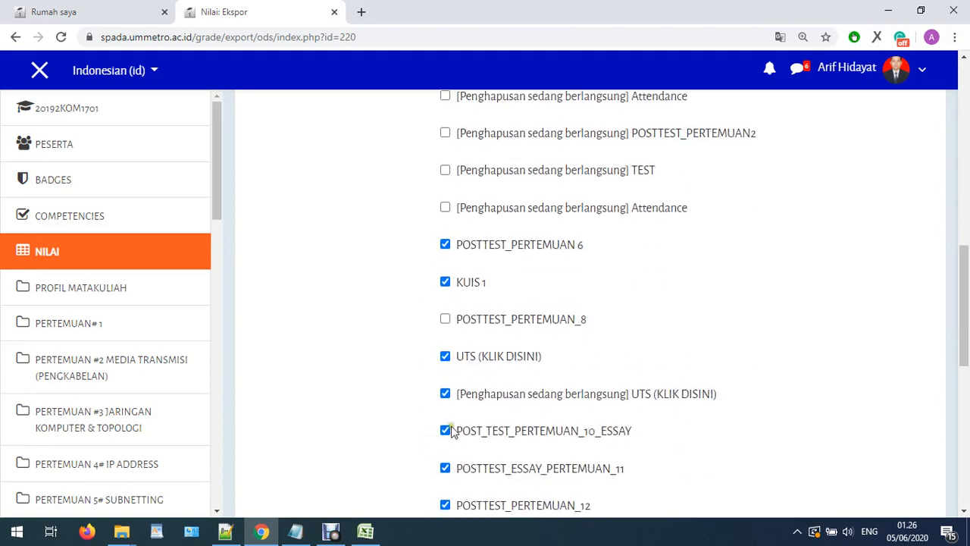
{"action": "left_click", "coordinate": [447, 356]}
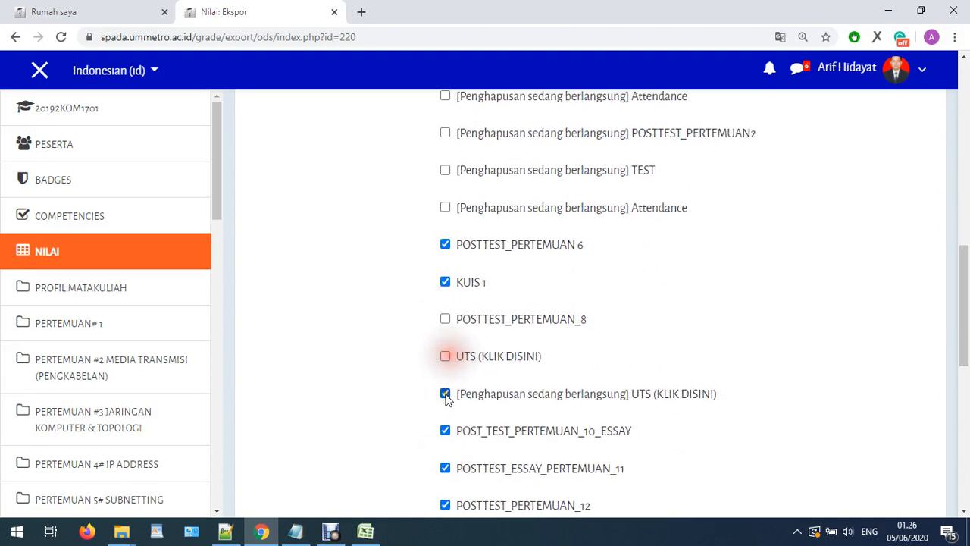
{"action": "left_click", "coordinate": [446, 394]}
{"action": "left_click", "coordinate": [445, 434]}
{"action": "scroll", "coordinate": [447, 437], "scroll_direction": "down", "scroll_amount": 1}
{"action": "scroll", "coordinate": [447, 437], "scroll_direction": "down", "scroll_amount": 2}
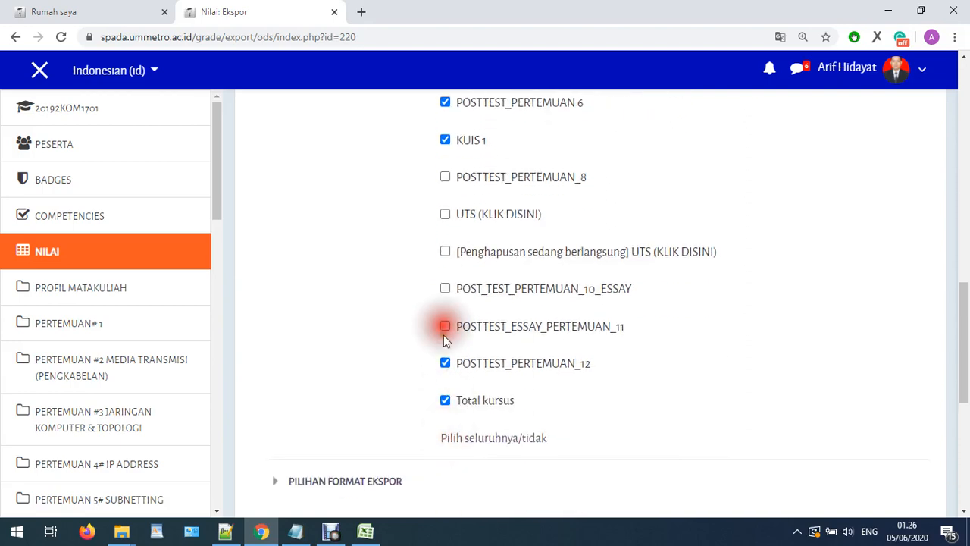
Exclude POSTTEST_PERTEMUAN_12 and Total kursus, and download the grades as an OpenDocument spreadsheet.
{"action": "left_click", "coordinate": [444, 363]}
{"action": "left_click", "coordinate": [445, 400]}
{"action": "scroll", "coordinate": [446, 395], "scroll_direction": "down", "scroll_amount": 3}
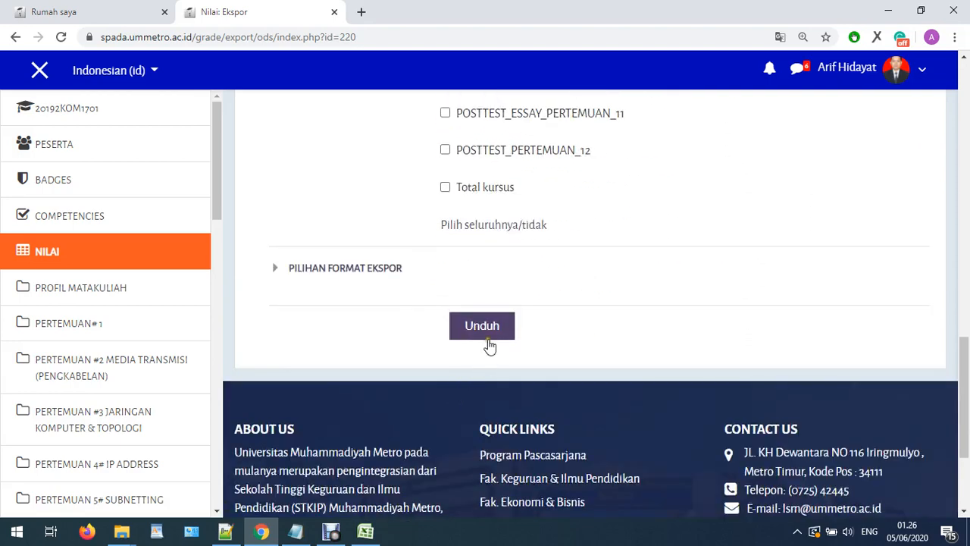
{"action": "left_click", "coordinate": [489, 345]}
Switch the grade export to Excel spreadsheet and exclude POSTTEST-PERTEMUAN 2 and the first Attendance item.
{"action": "scroll", "coordinate": [713, 352], "scroll_direction": "up", "scroll_amount": 3}
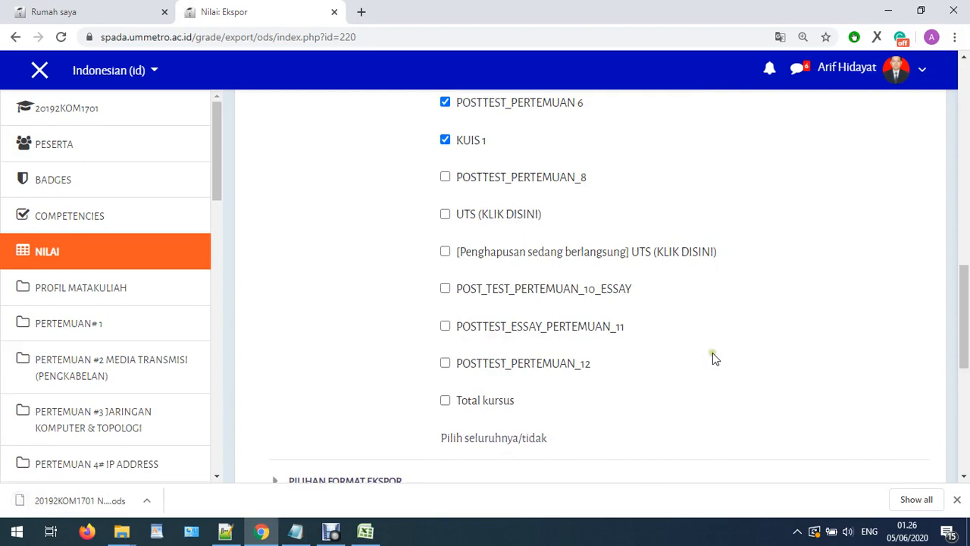
{"action": "scroll", "coordinate": [712, 352], "scroll_direction": "up", "scroll_amount": 10}
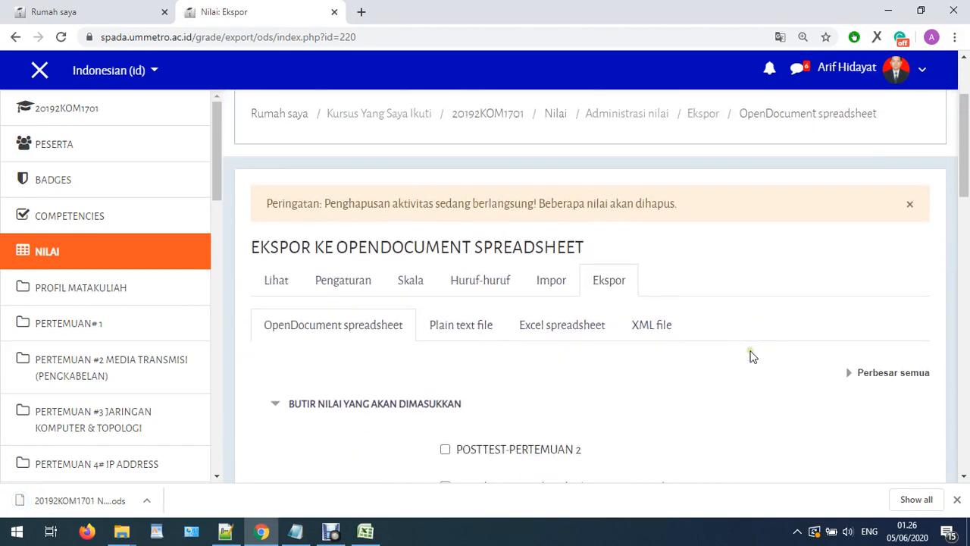
{"action": "left_click", "coordinate": [574, 324]}
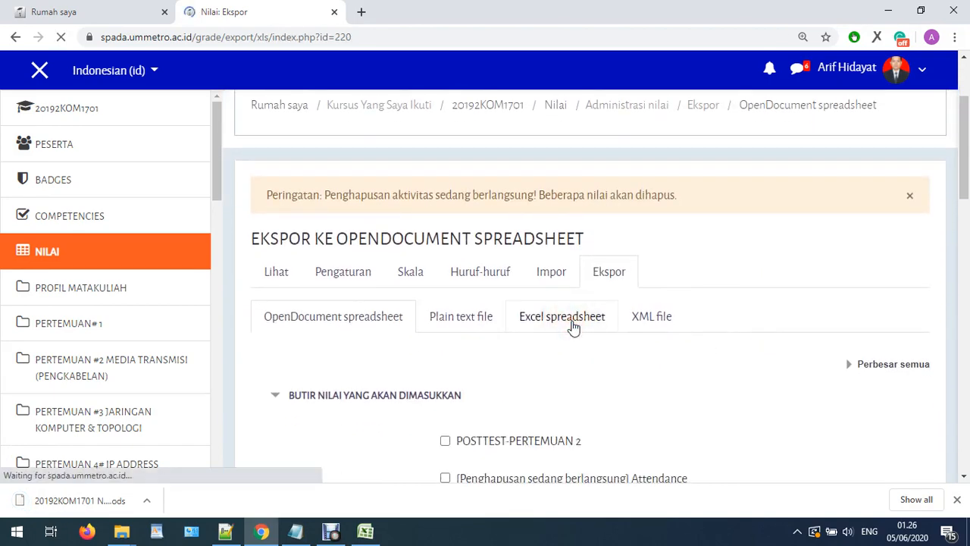
{"action": "scroll", "coordinate": [571, 325], "scroll_direction": "down", "scroll_amount": 4}
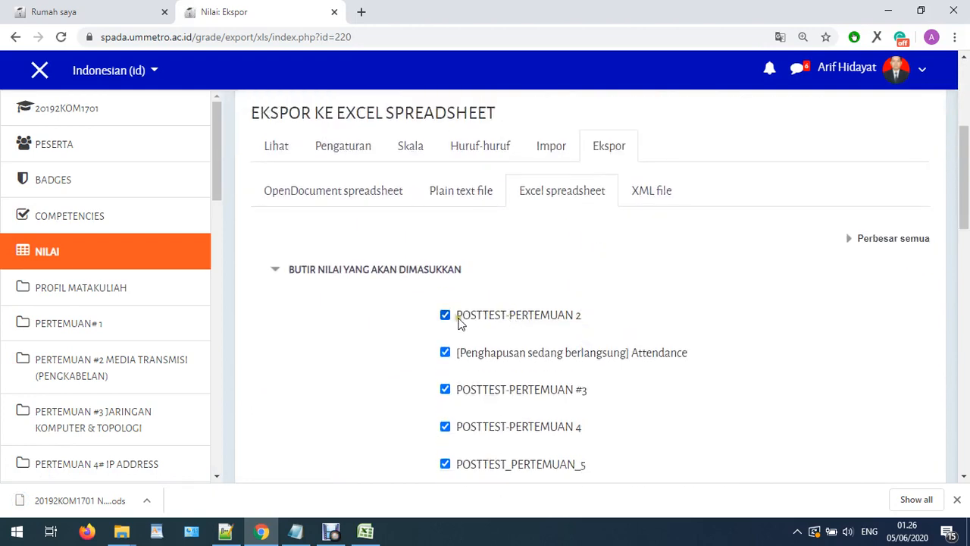
{"action": "left_click", "coordinate": [458, 318]}
{"action": "left_click", "coordinate": [459, 355]}
{"action": "scroll", "coordinate": [506, 394], "scroll_direction": "down", "scroll_amount": 1}
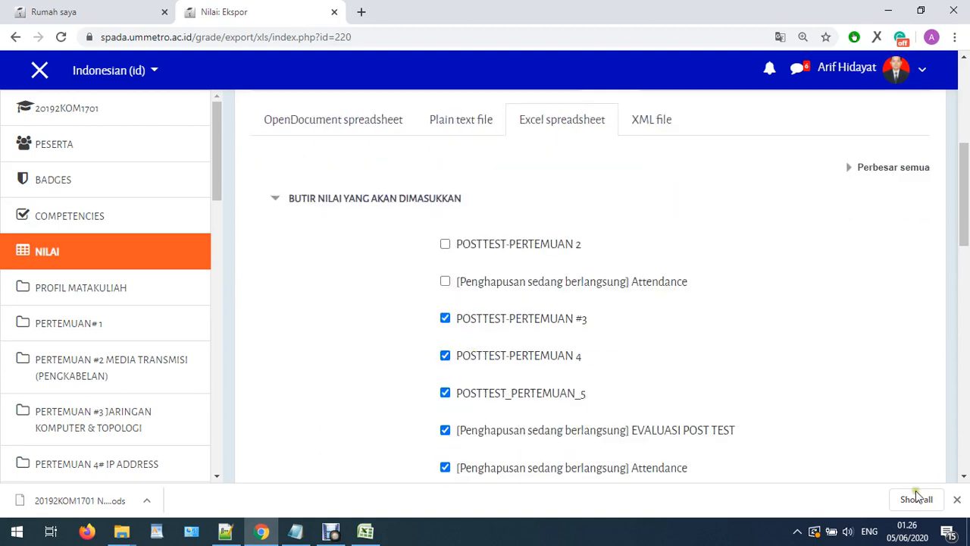
Exclude POSTTEST-PERTEMUAN 4, EVALUASI POST TEST, POSTTEST_PERTEMUAN2, TEST and the remaining two Attendance items from the Excel export.
{"action": "left_click", "coordinate": [479, 357]}
{"action": "left_click", "coordinate": [531, 363]}
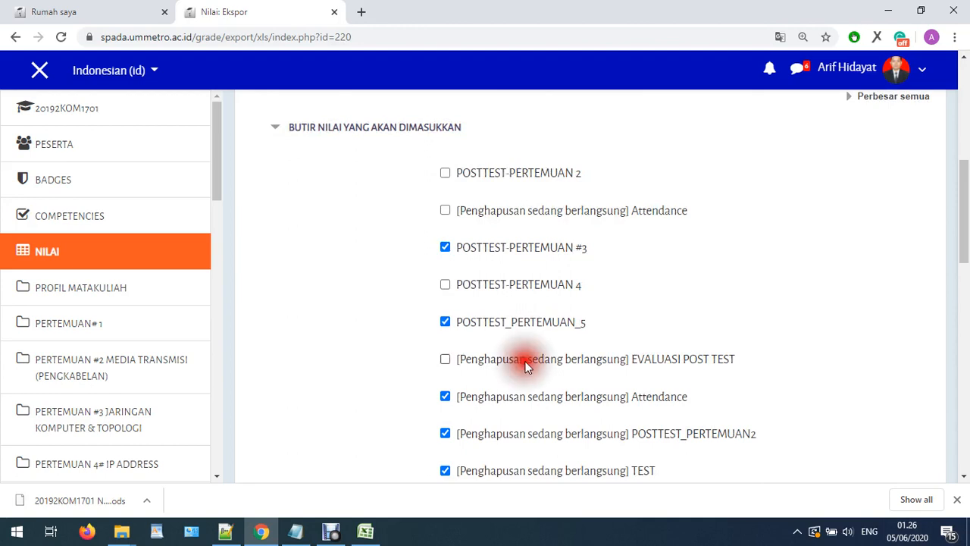
{"action": "left_click", "coordinate": [518, 397]}
{"action": "left_click", "coordinate": [511, 432]}
{"action": "scroll", "coordinate": [516, 371], "scroll_direction": "down", "scroll_amount": 2}
{"action": "left_click", "coordinate": [534, 334]}
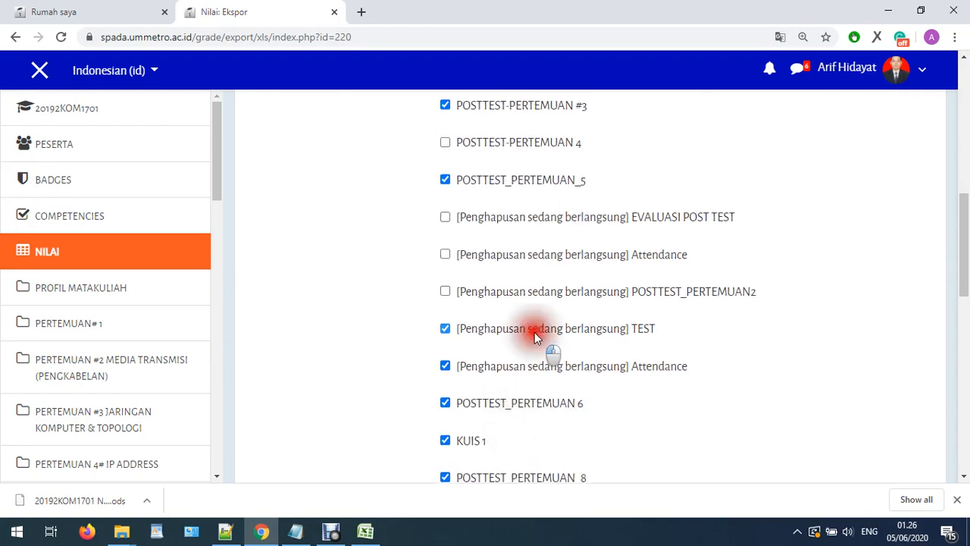
{"action": "left_click", "coordinate": [524, 369]}
Exclude POSTTEST_PERTEMUAN_8, both UTS items, POST_TEST_PERTEMUAN_10_ESSAY, POSTTEST_ESSAY_PERTEMUAN_11 and POSTTEST_PERTEMUAN_12, keeping Total kursus in the Excel export.
{"action": "left_click", "coordinate": [476, 473]}
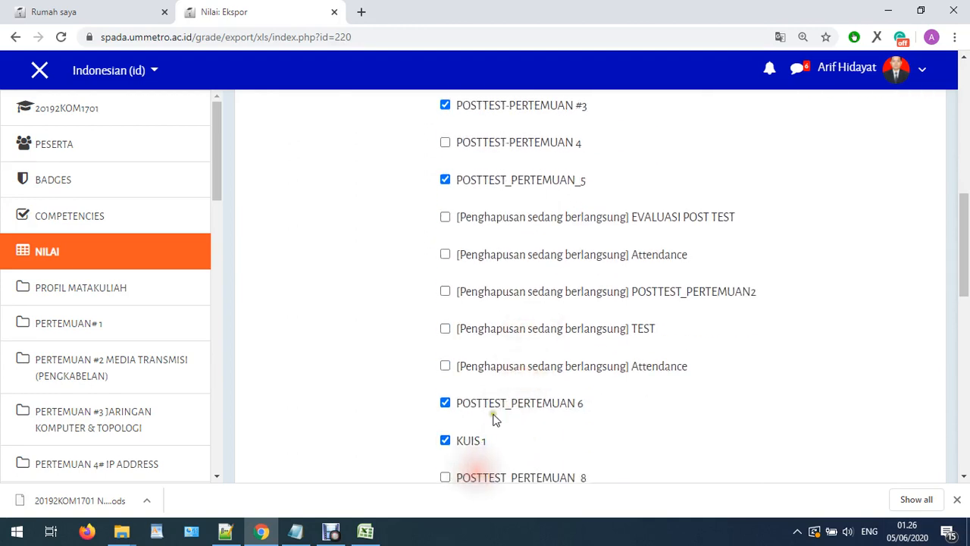
{"action": "scroll", "coordinate": [485, 409], "scroll_direction": "down", "scroll_amount": 2}
{"action": "left_click", "coordinate": [477, 397]}
{"action": "left_click", "coordinate": [477, 409]}
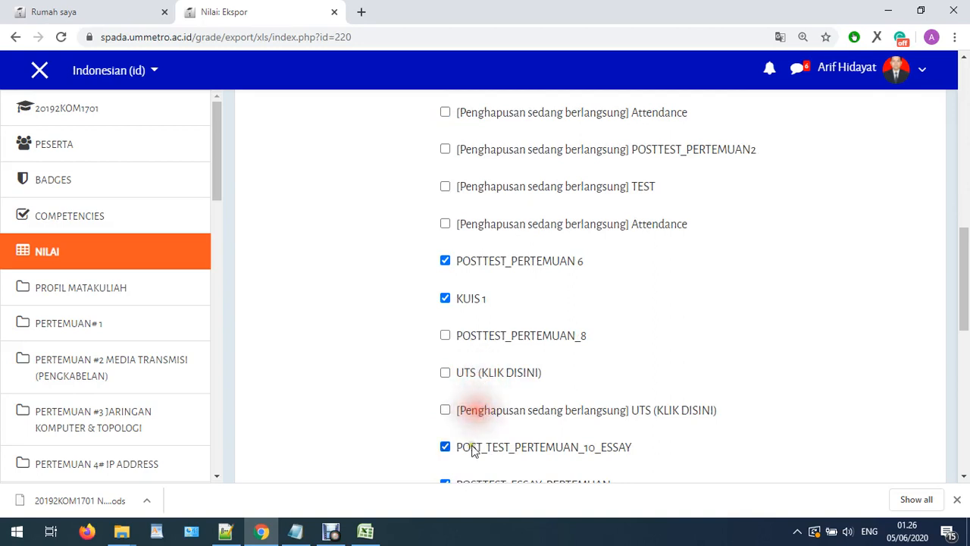
{"action": "left_click", "coordinate": [474, 449]}
{"action": "scroll", "coordinate": [475, 443], "scroll_direction": "down", "scroll_amount": 2}
{"action": "left_click", "coordinate": [469, 374]}
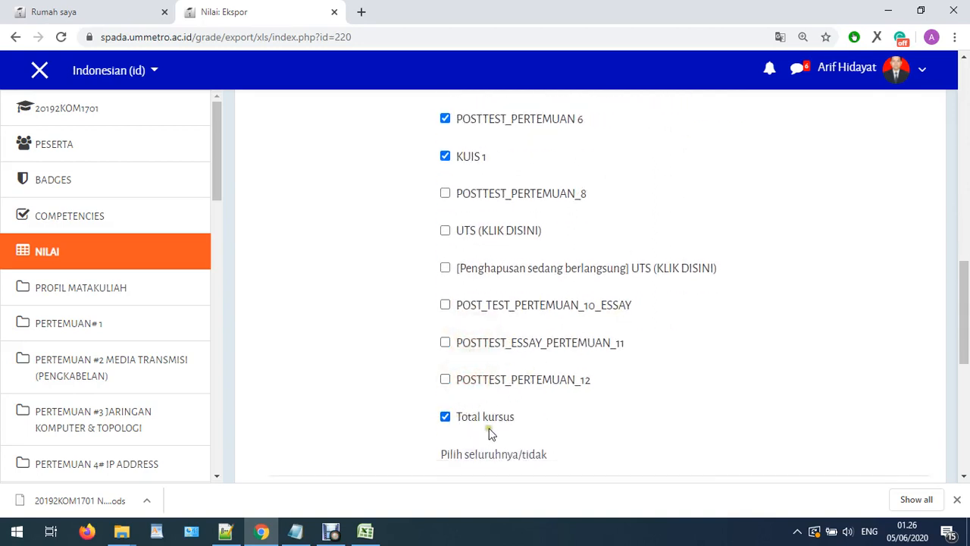
Review the selected grade items, download the Excel spreadsheet and open the downloaded file.
{"action": "scroll", "coordinate": [464, 396], "scroll_direction": "up", "scroll_amount": 3}
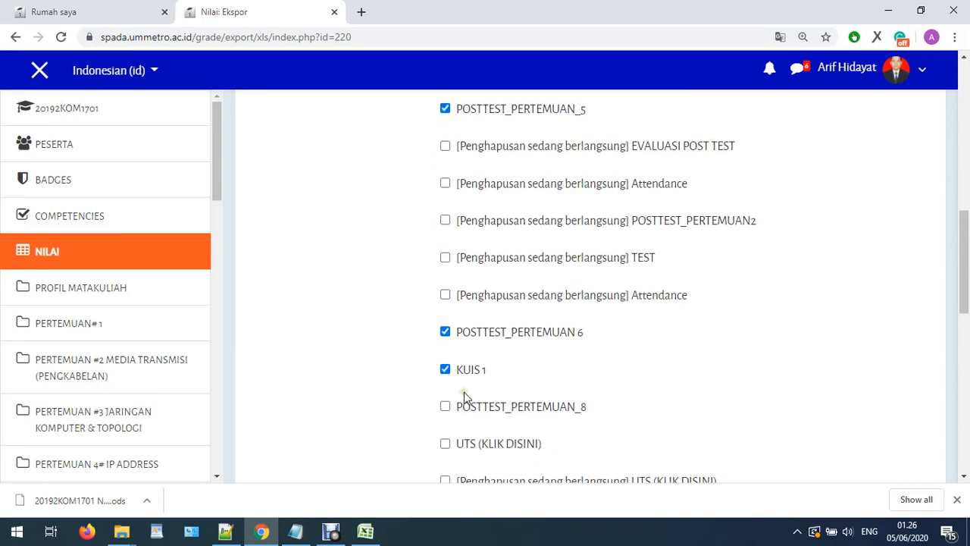
{"action": "scroll", "coordinate": [492, 381], "scroll_direction": "up", "scroll_amount": 2}
{"action": "scroll", "coordinate": [493, 381], "scroll_direction": "down", "scroll_amount": 4}
{"action": "scroll", "coordinate": [493, 382], "scroll_direction": "down", "scroll_amount": 3}
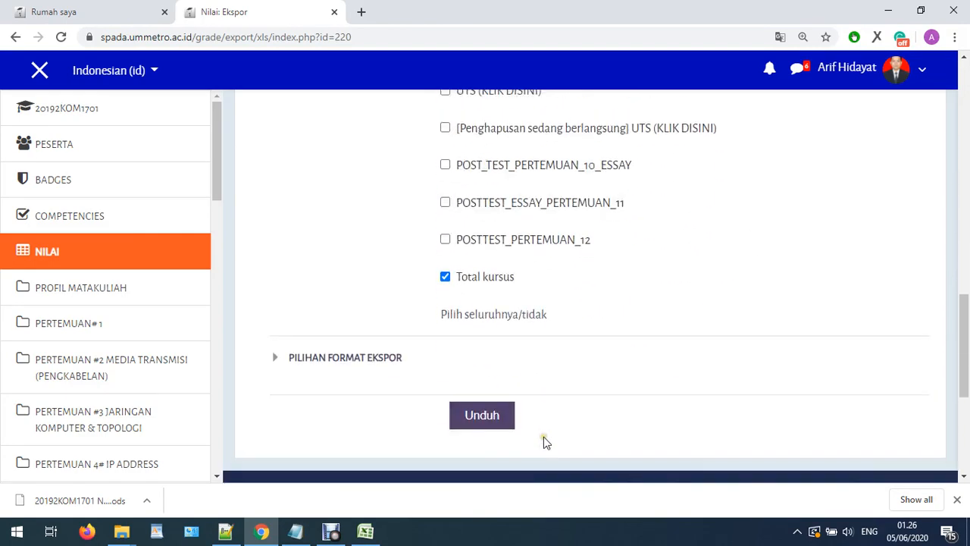
{"action": "left_click", "coordinate": [510, 423]}
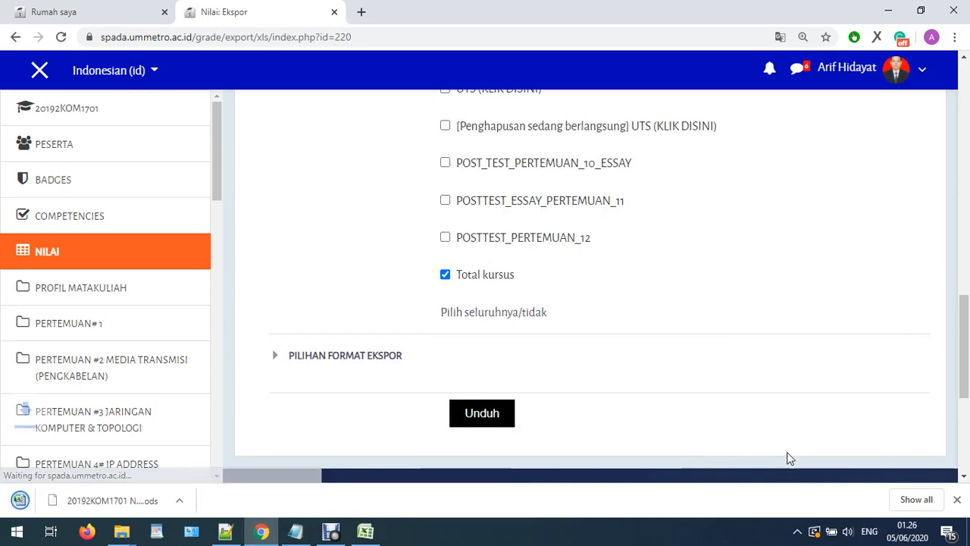
{"action": "left_click", "coordinate": [112, 493]}
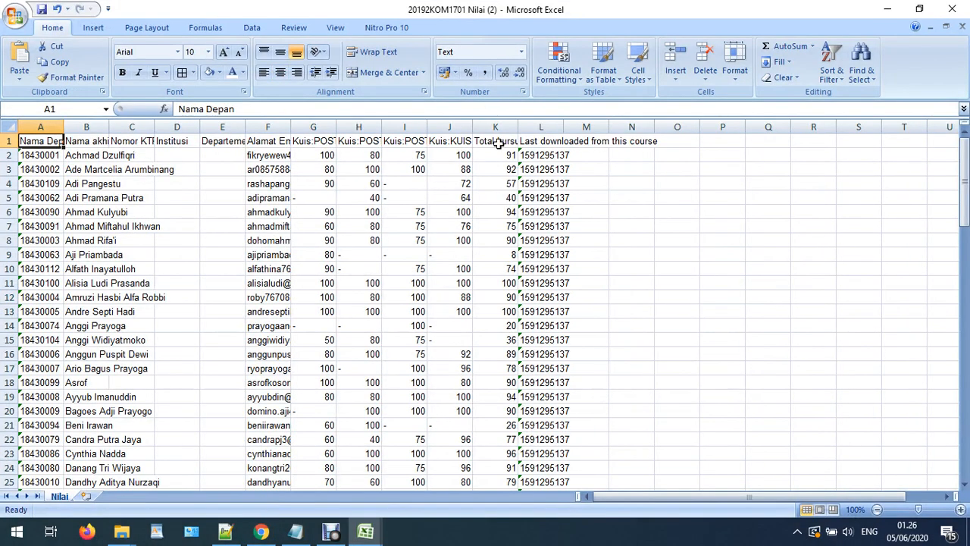
Widen columns G to K to show the quiz and Total kursus headers, and check the quiz header cells.
{"action": "left_click_drag", "start_coordinate": [519, 126], "coordinate": [596, 128]}
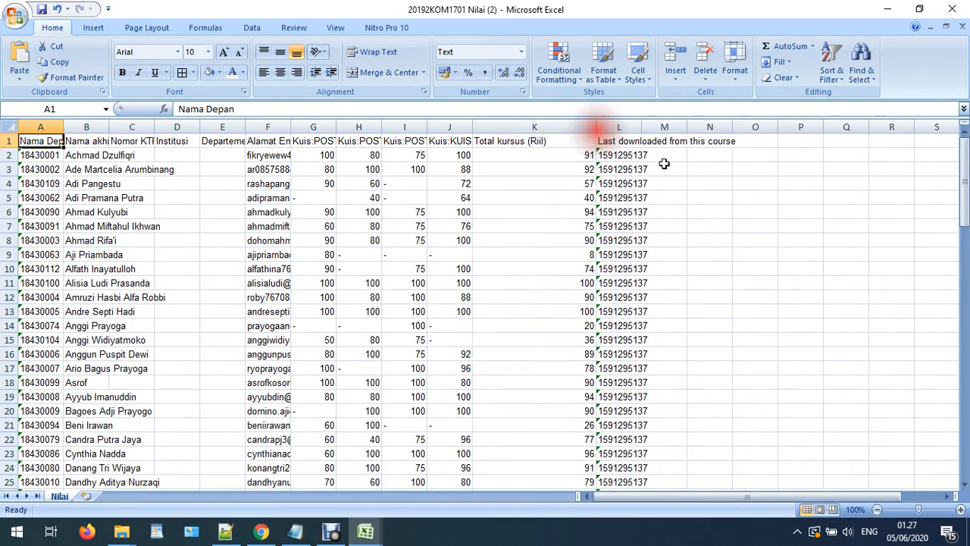
{"action": "left_click", "coordinate": [800, 239]}
{"action": "left_click_drag", "start_coordinate": [335, 126], "coordinate": [508, 126]}
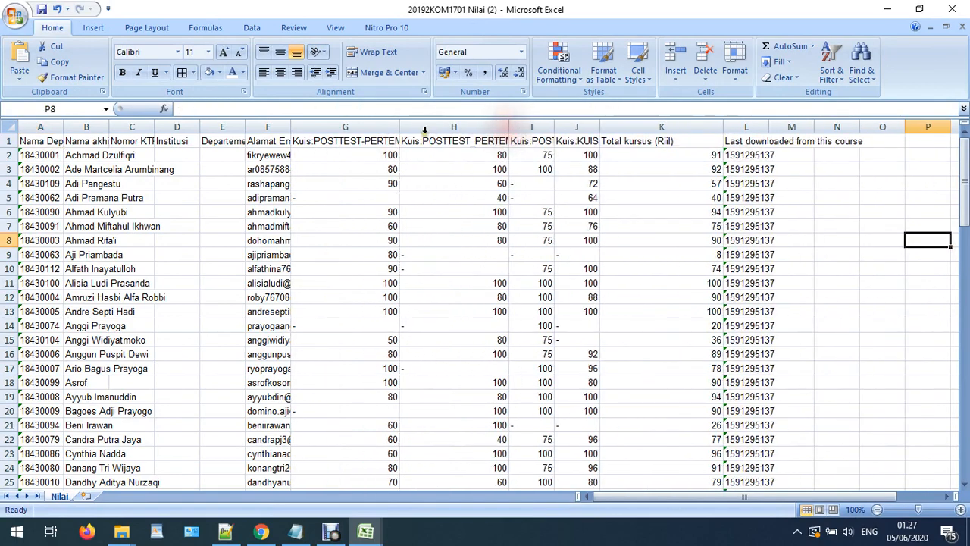
{"action": "left_click_drag", "start_coordinate": [399, 127], "coordinate": [455, 129]}
{"action": "left_click", "coordinate": [435, 140]}
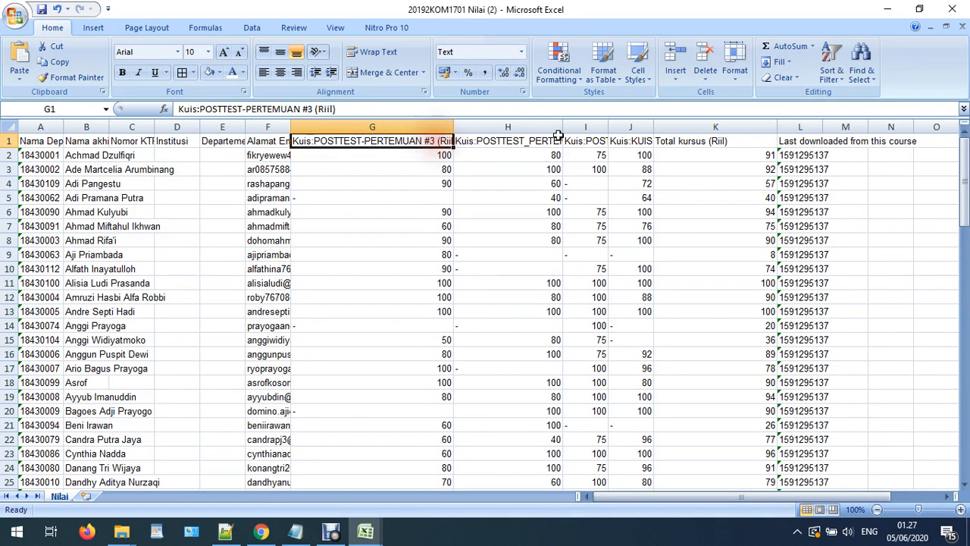
{"action": "left_click_drag", "start_coordinate": [567, 126], "coordinate": [883, 125]}
{"action": "left_click", "coordinate": [588, 141]}
{"action": "left_click", "coordinate": [739, 141]}
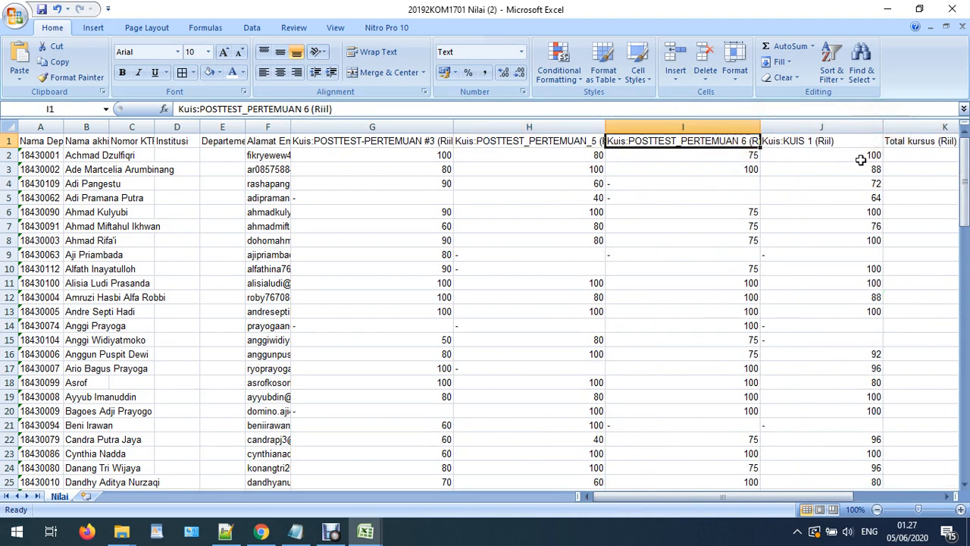
{"action": "left_click", "coordinate": [862, 156]}
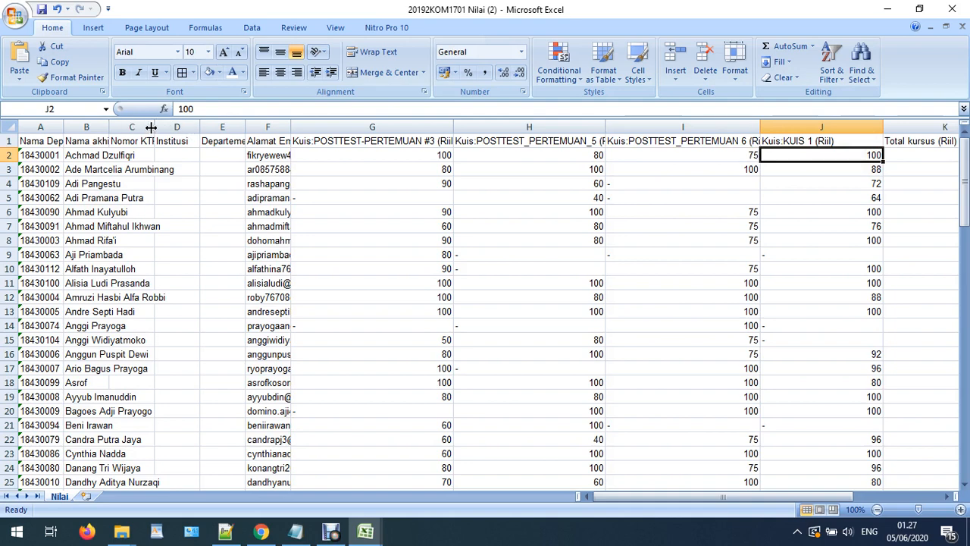
Collapse the e-mail address column F so the quiz grades follow directly after column E.
{"action": "left_click_drag", "start_coordinate": [151, 127], "coordinate": [14, 127]}
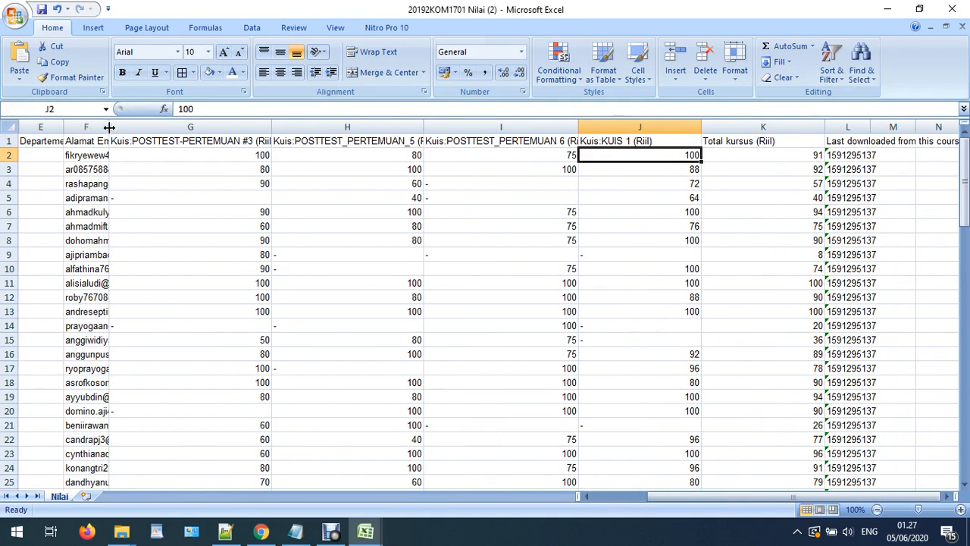
{"action": "left_click_drag", "start_coordinate": [109, 127], "coordinate": [61, 126]}
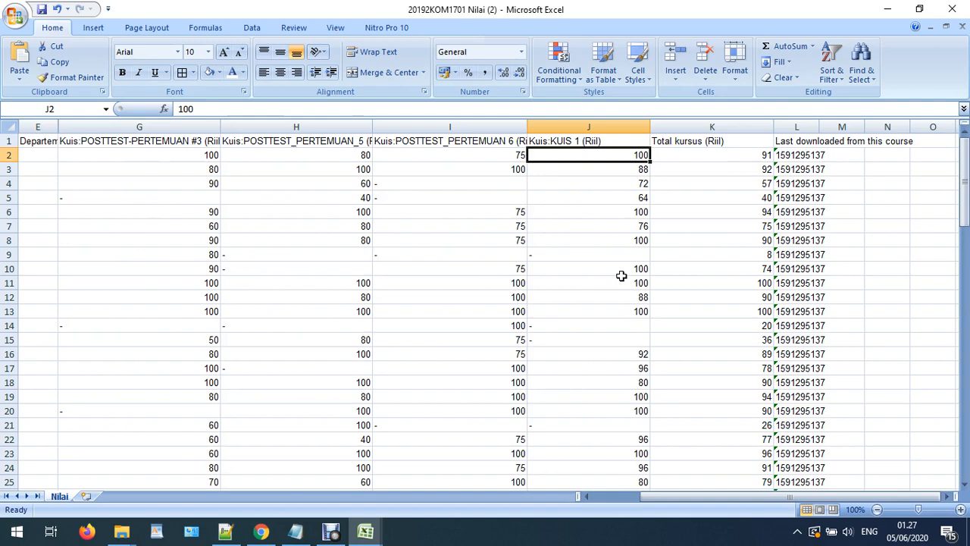
{"action": "scroll", "coordinate": [620, 276], "scroll_direction": "down", "scroll_amount": 2}
{"action": "scroll", "coordinate": [621, 275], "scroll_direction": "up", "scroll_amount": 2}
Center the contents of the Total kursus column K.
{"action": "left_click", "coordinate": [712, 126]}
{"action": "left_click", "coordinate": [279, 72]}
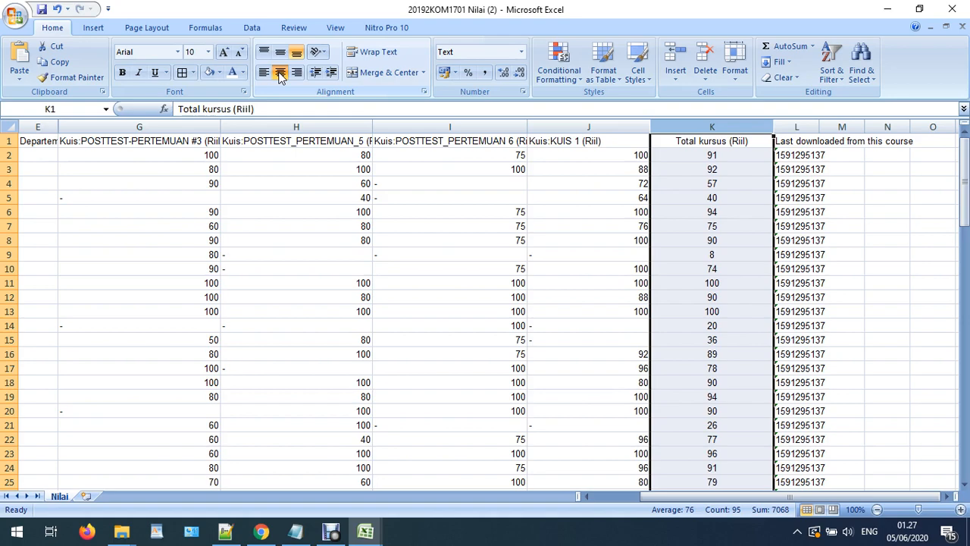
{"action": "left_click", "coordinate": [330, 530]}
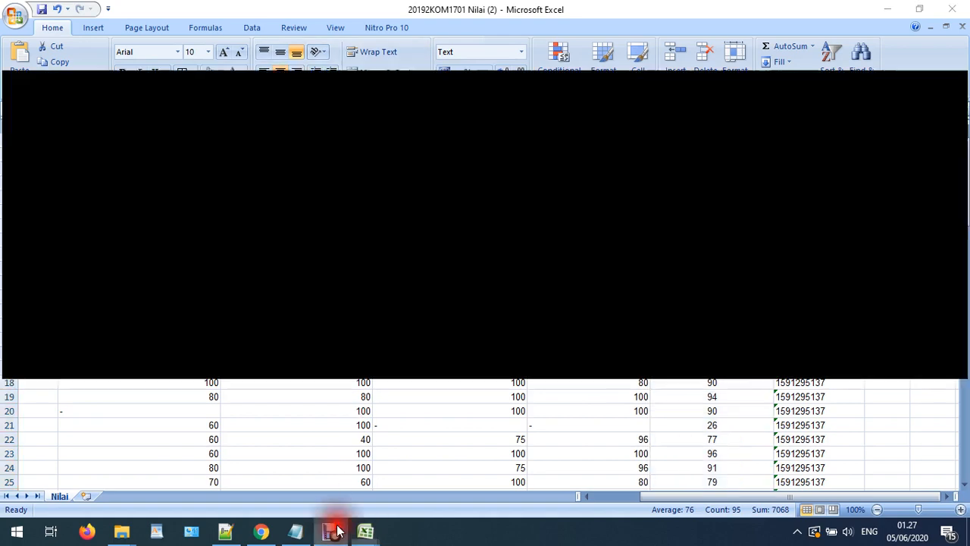